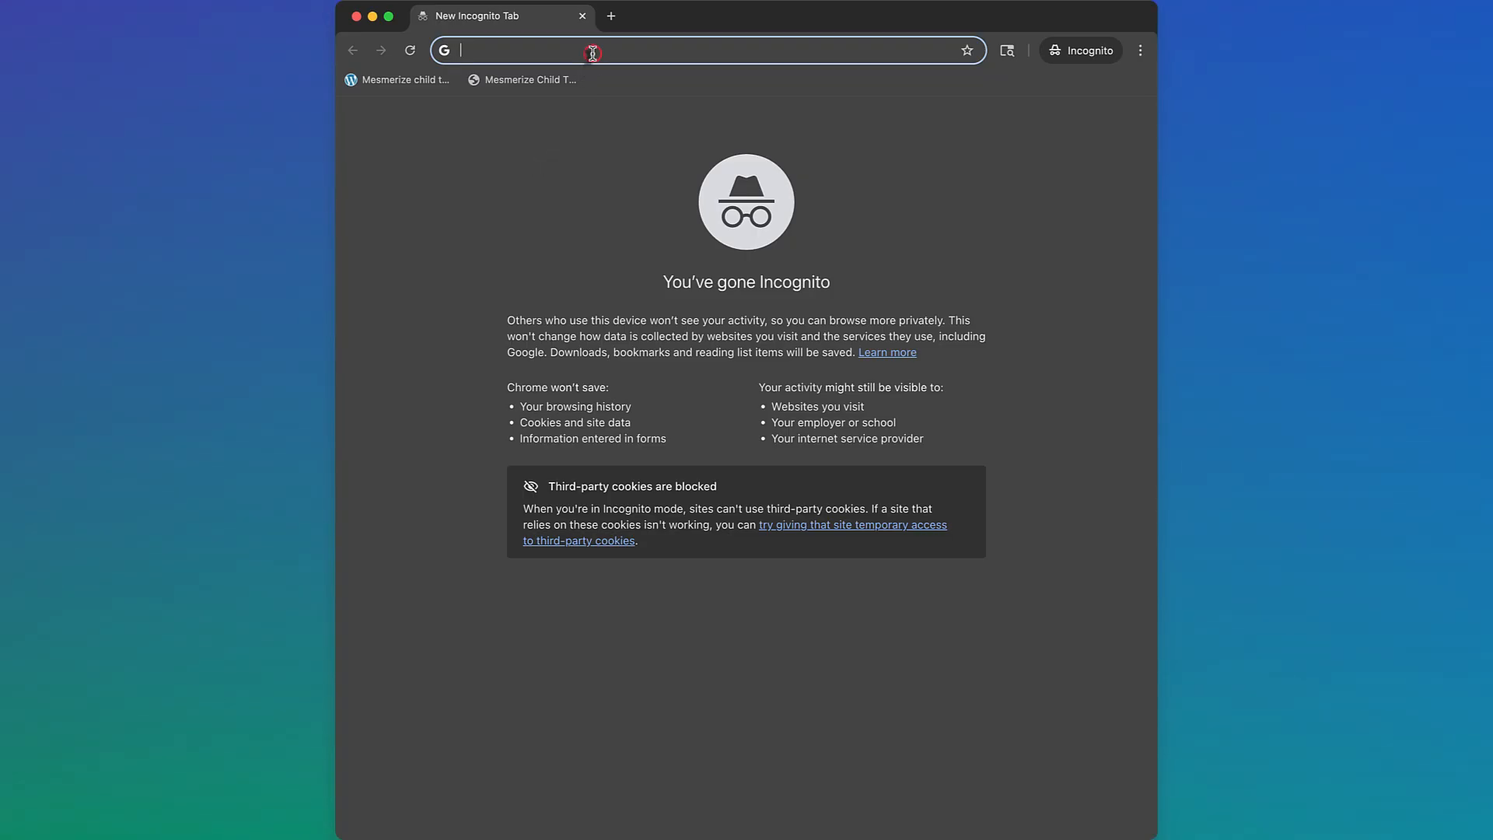
Go to the meeting list server's login page at nerna.org/bmlt.
text(nerna.o)
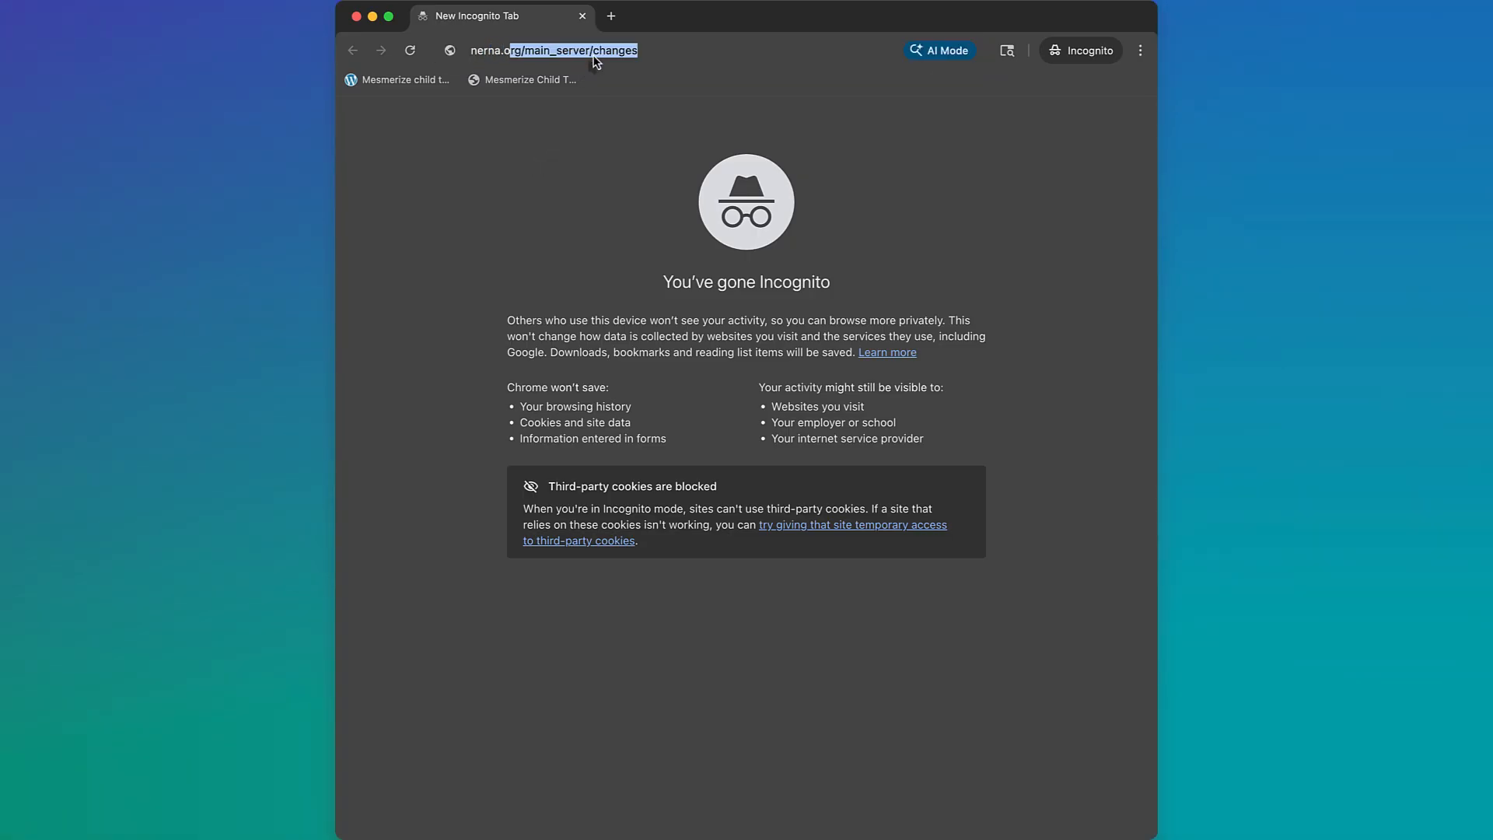
text(rg/bmlt)
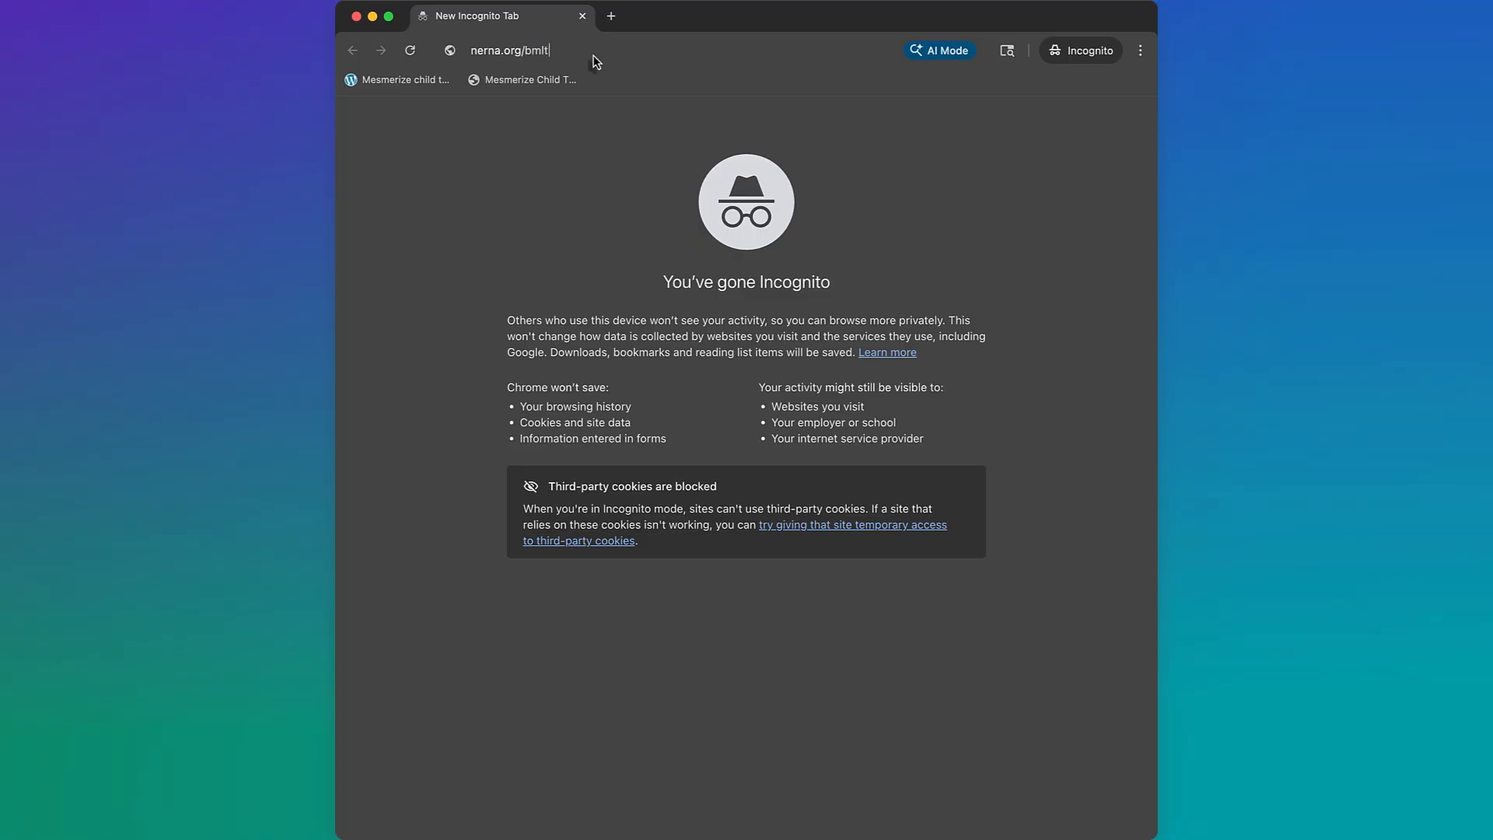
key(Return)
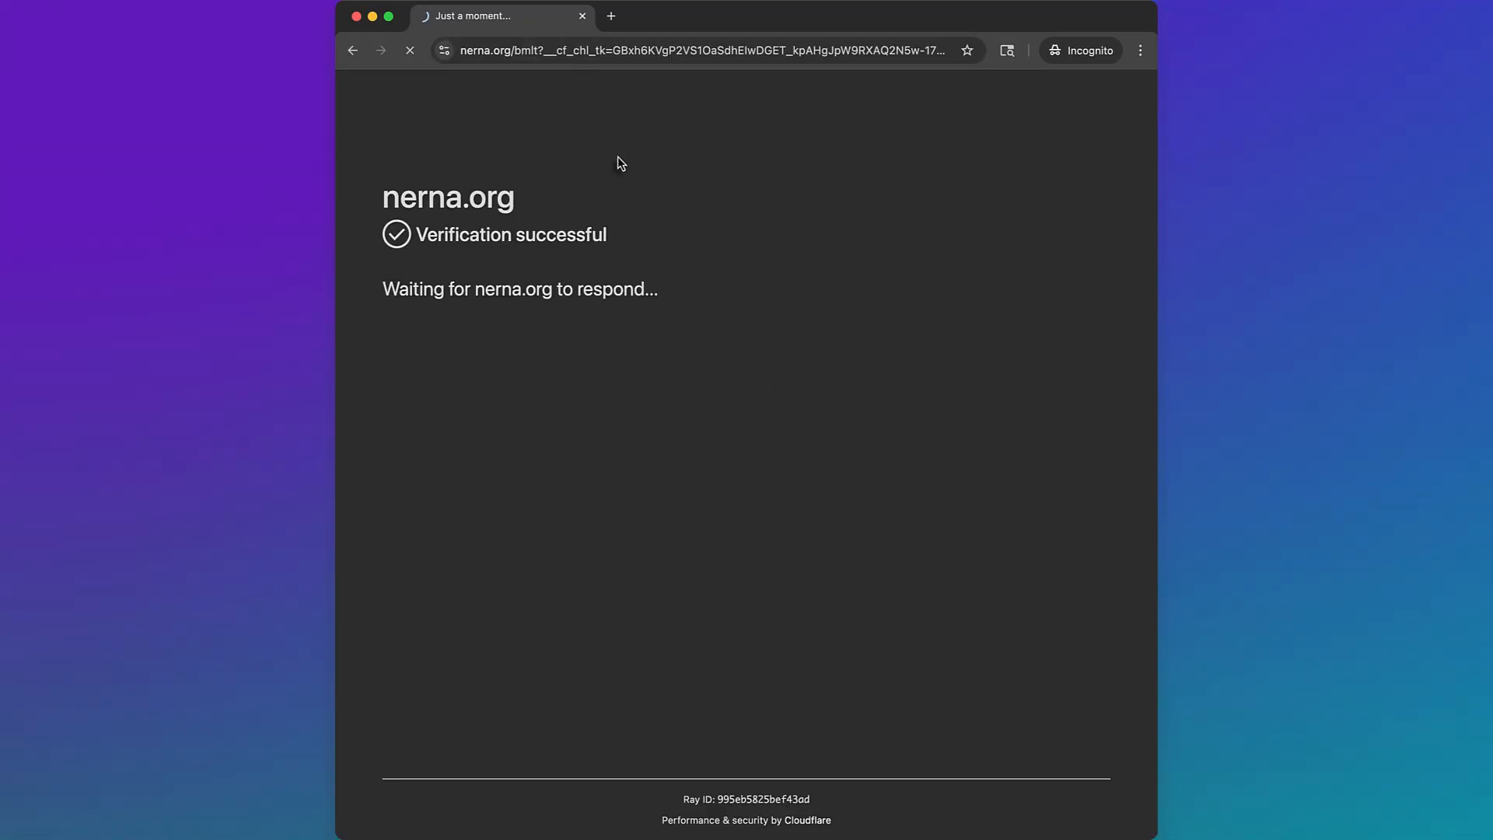
Log in to the BMLT administration with the area's username and account password.
click(661, 387)
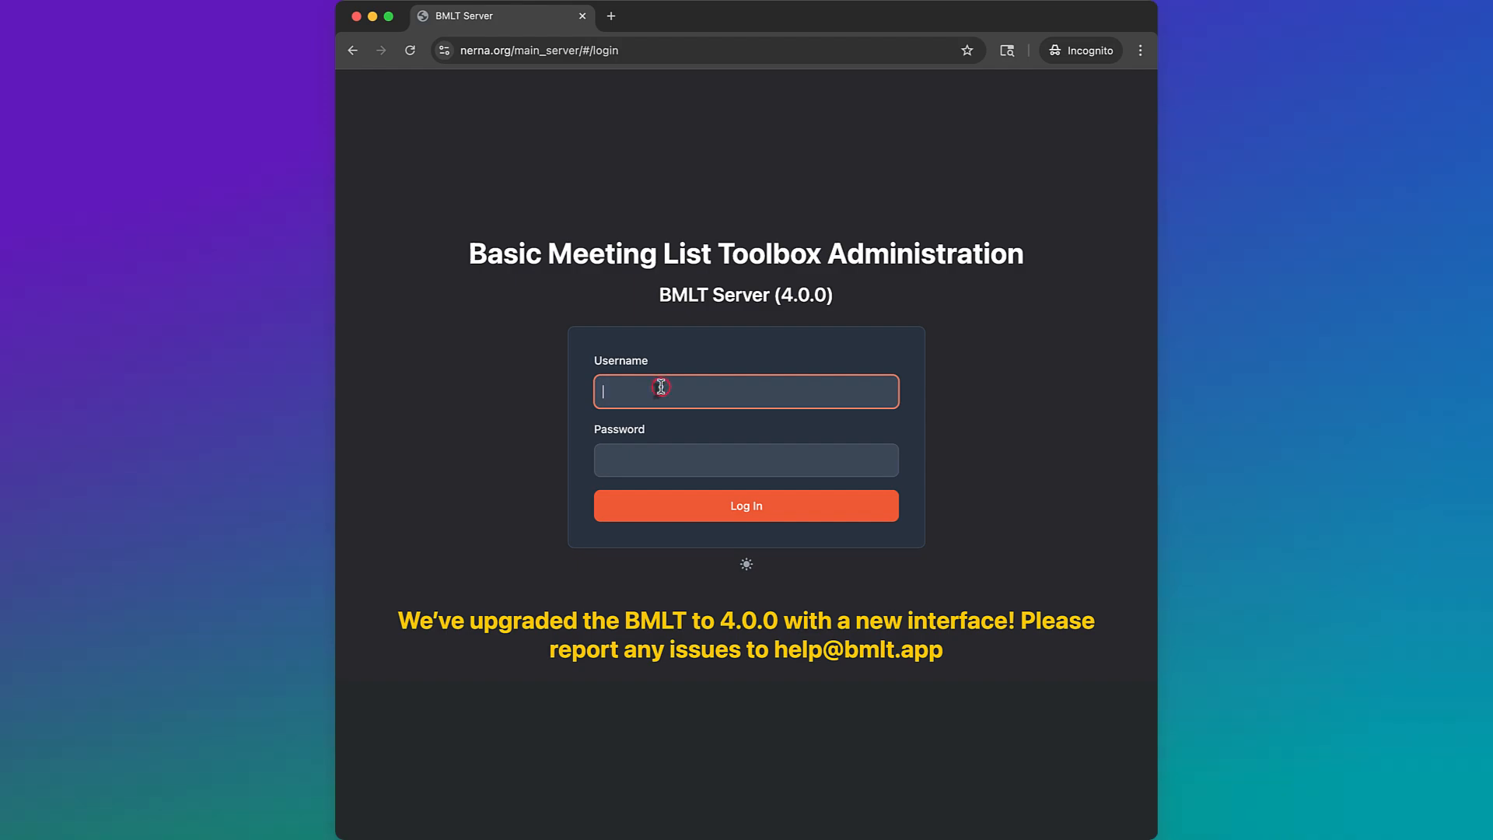
text(boston_as)
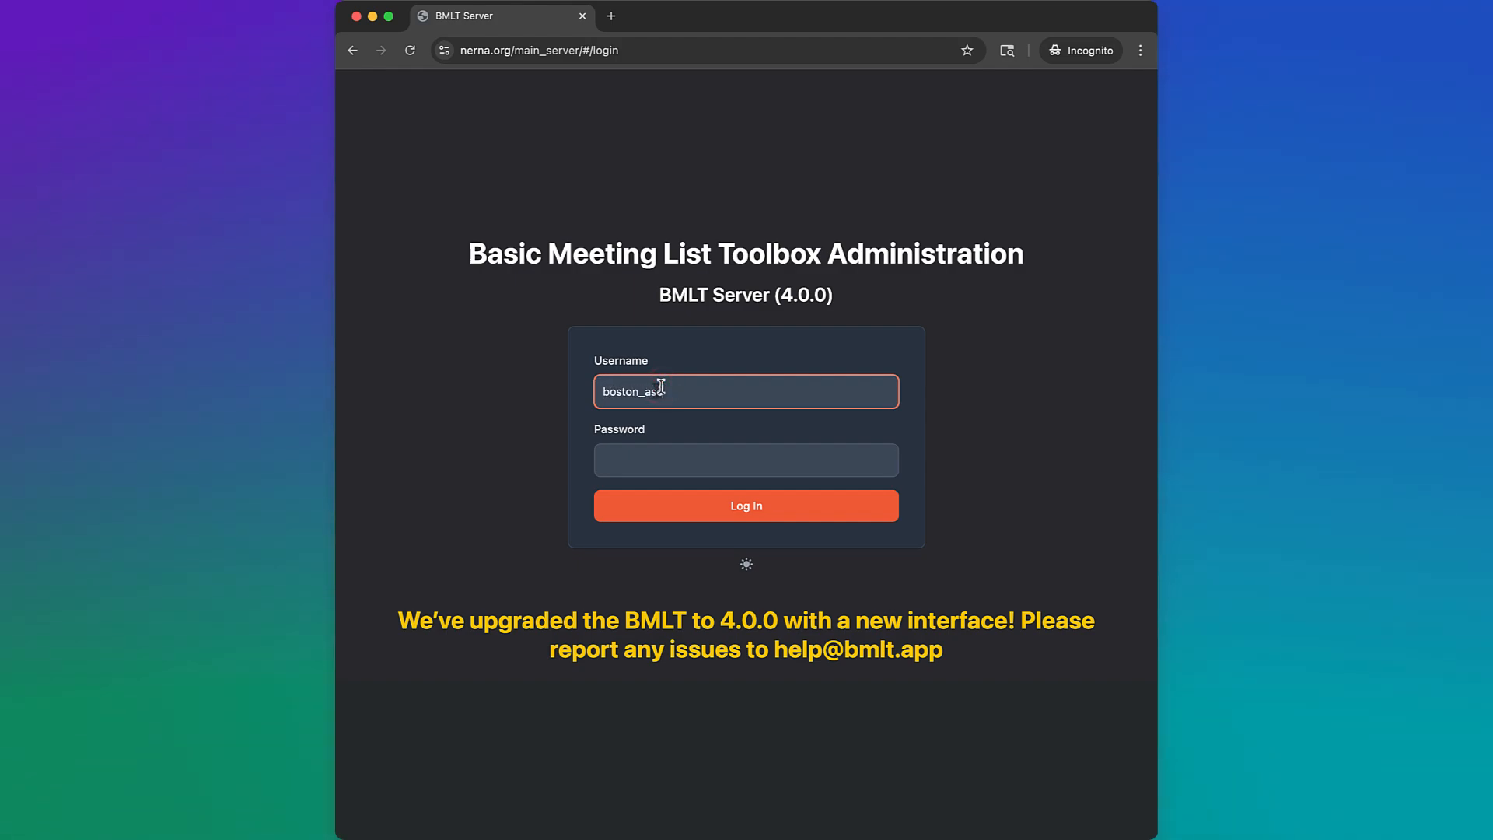
key(Tab)
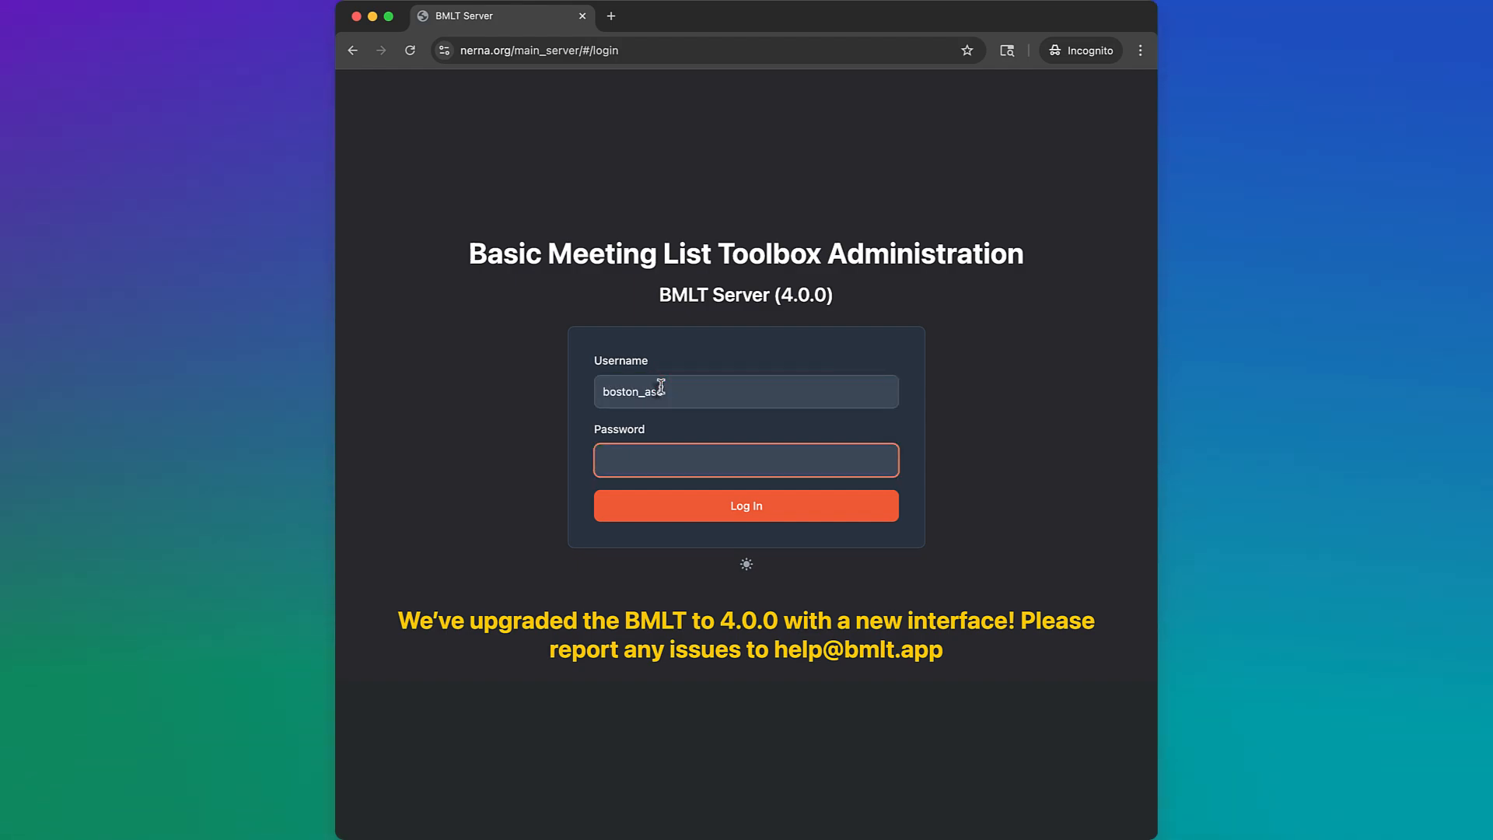
click(763, 511)
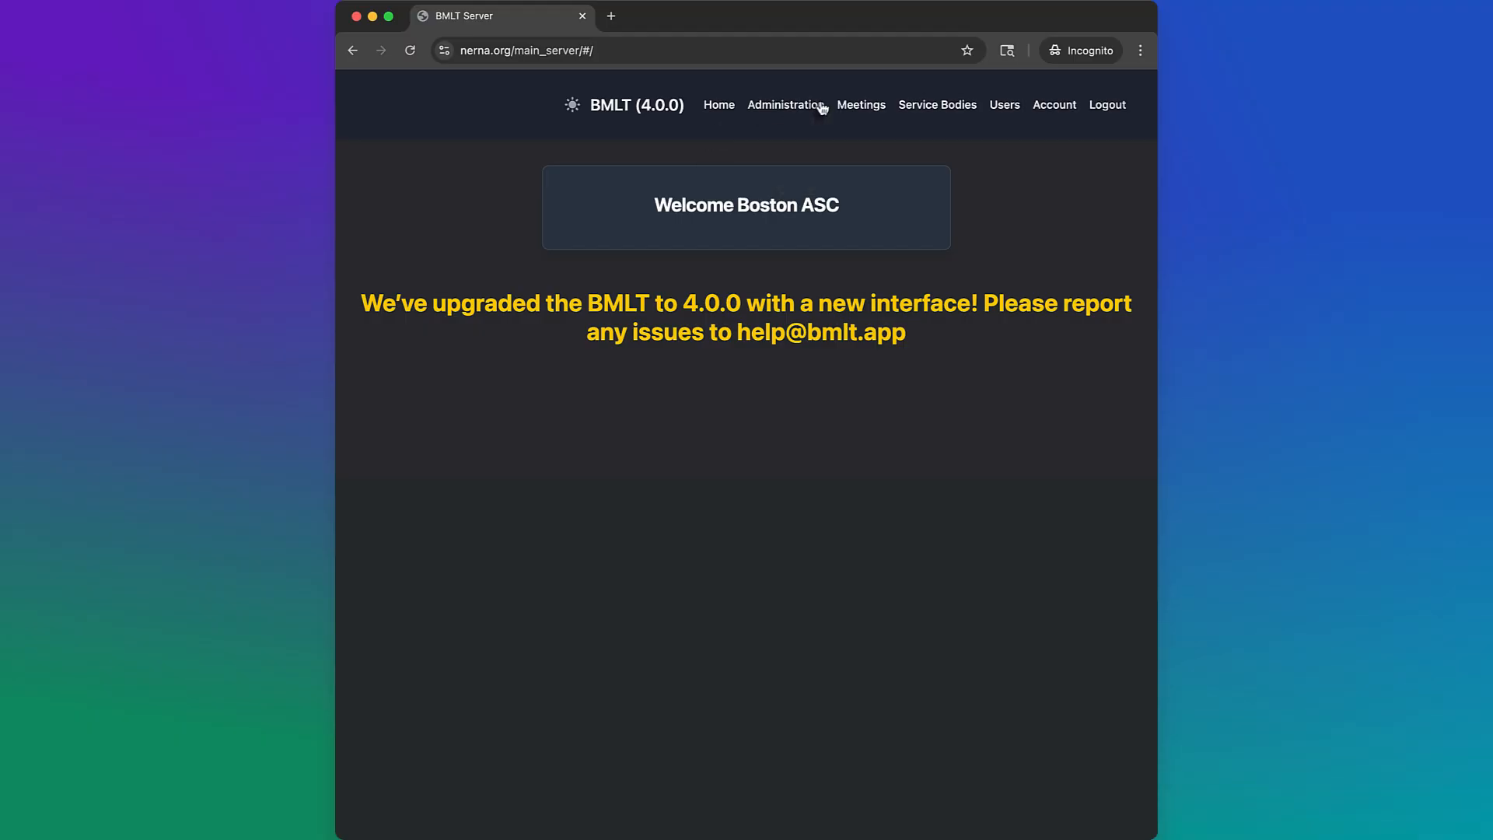
Open the meetings list and filter it to show only Sunday meetings.
click(870, 111)
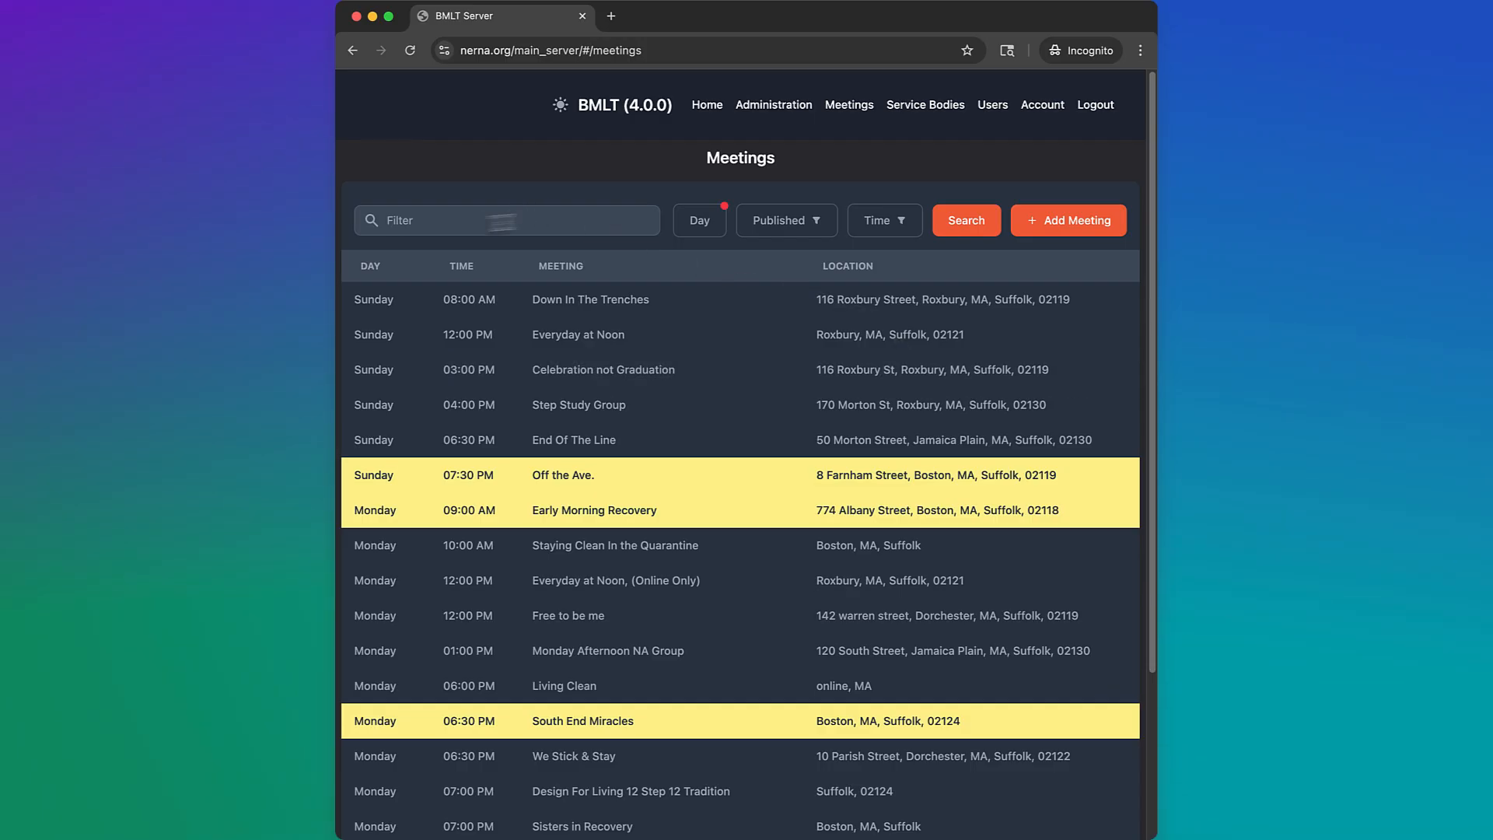
click(700, 221)
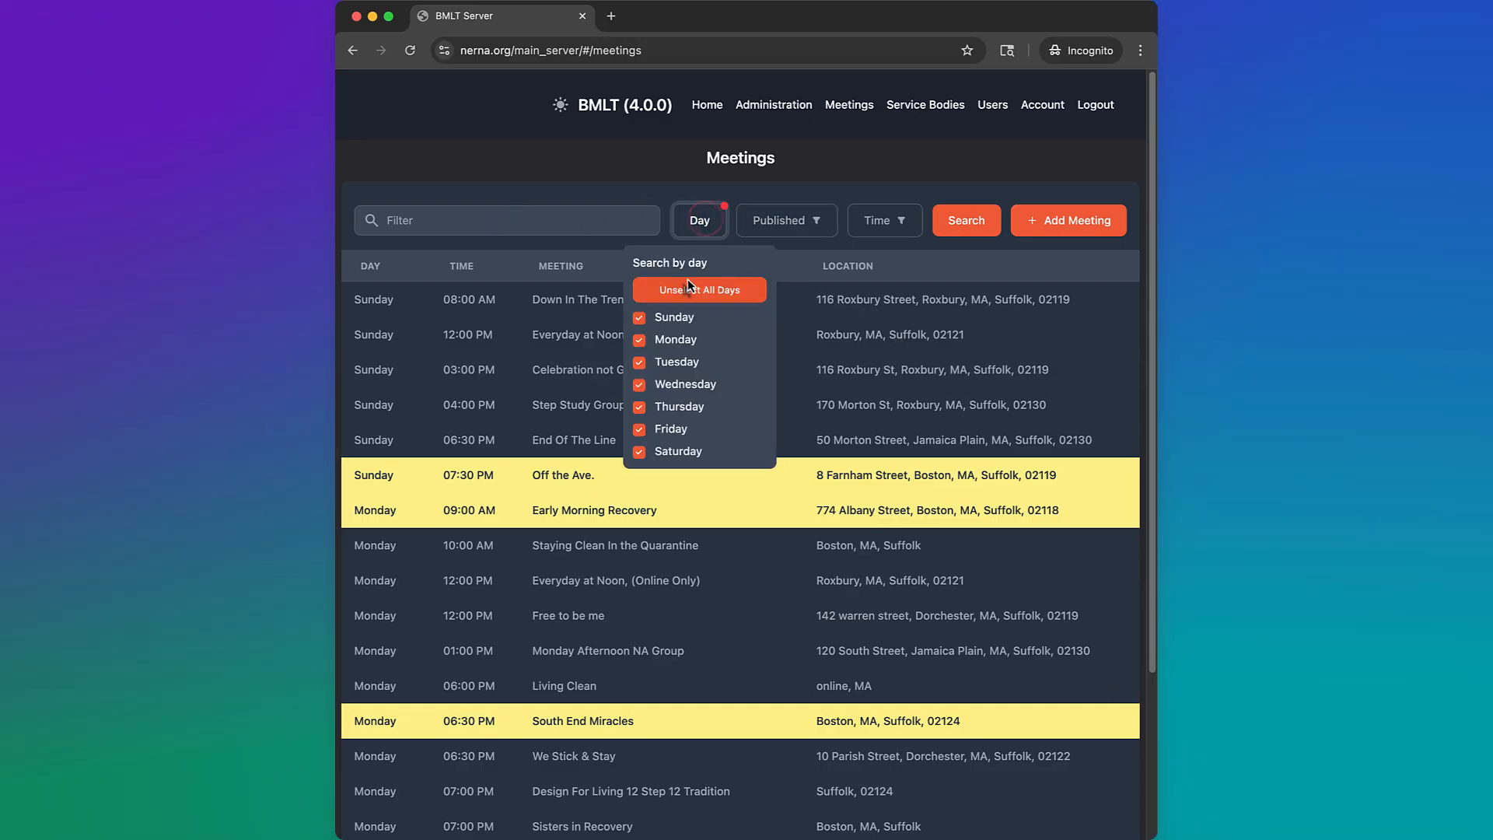
click(653, 280)
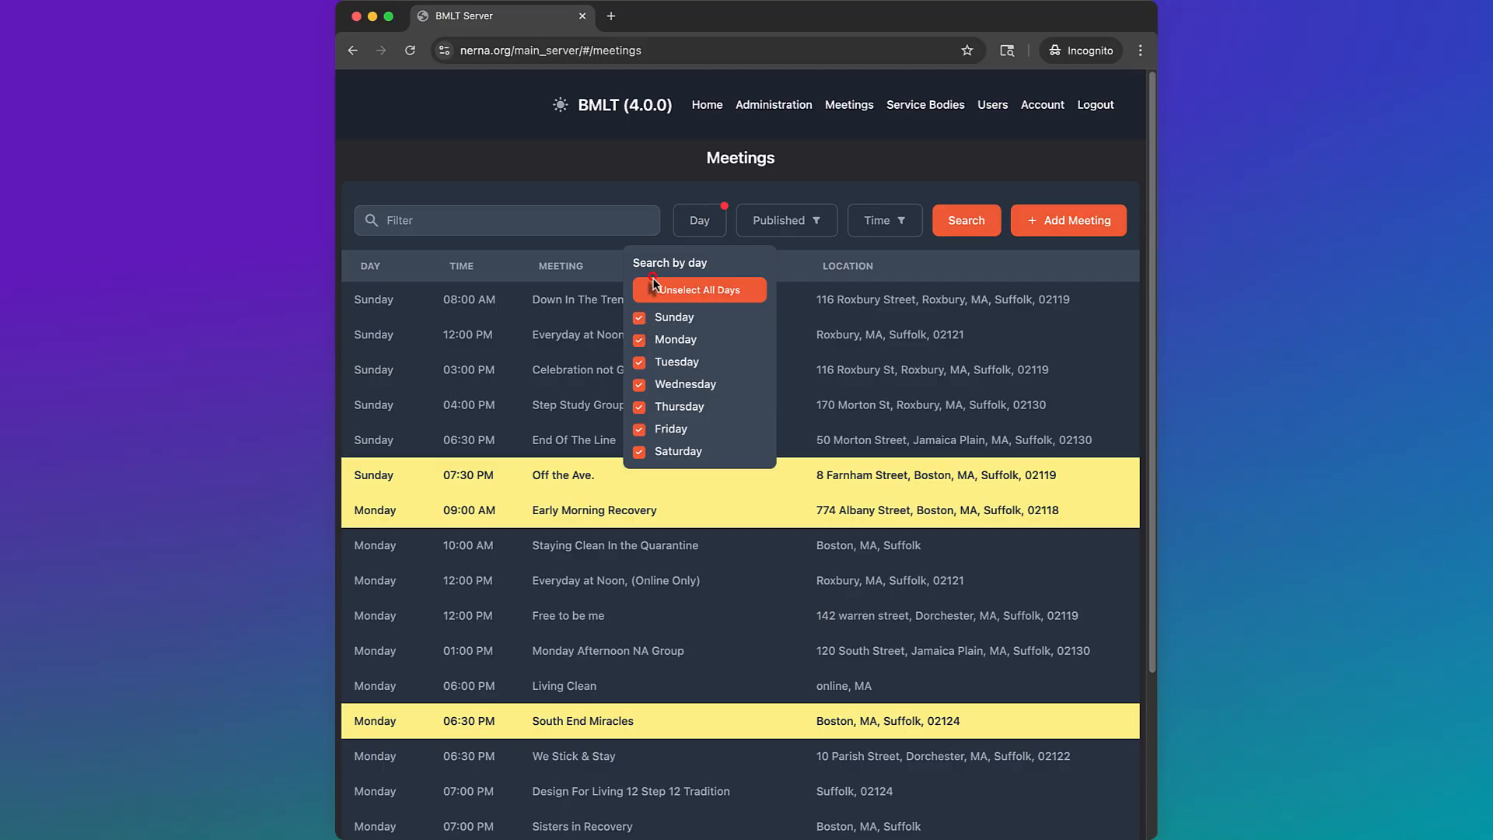
click(639, 318)
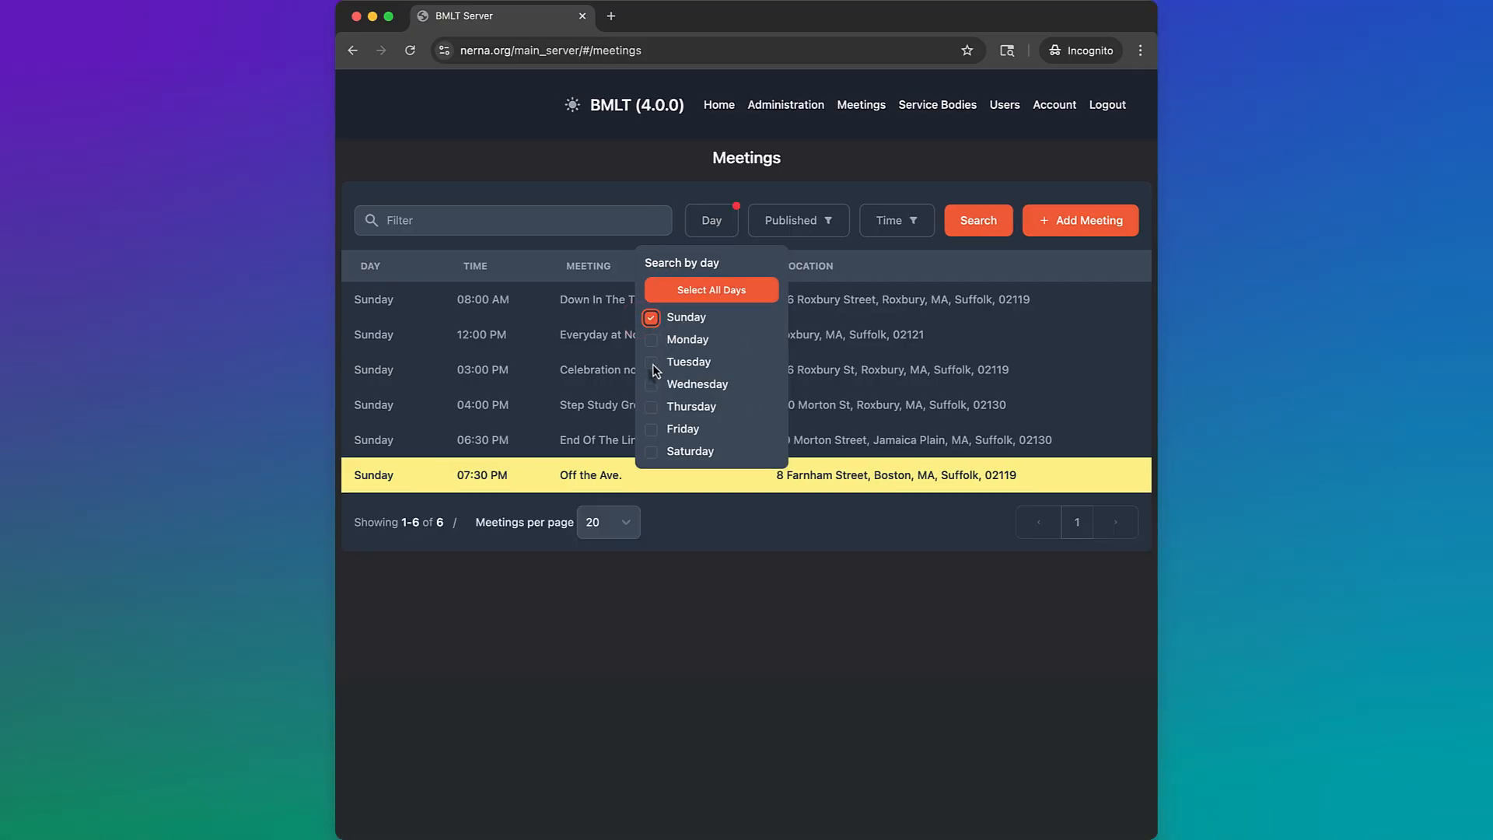
Switch the day filter from Sunday to Tuesday to view those meetings, and finish by reselecting all days.
click(651, 363)
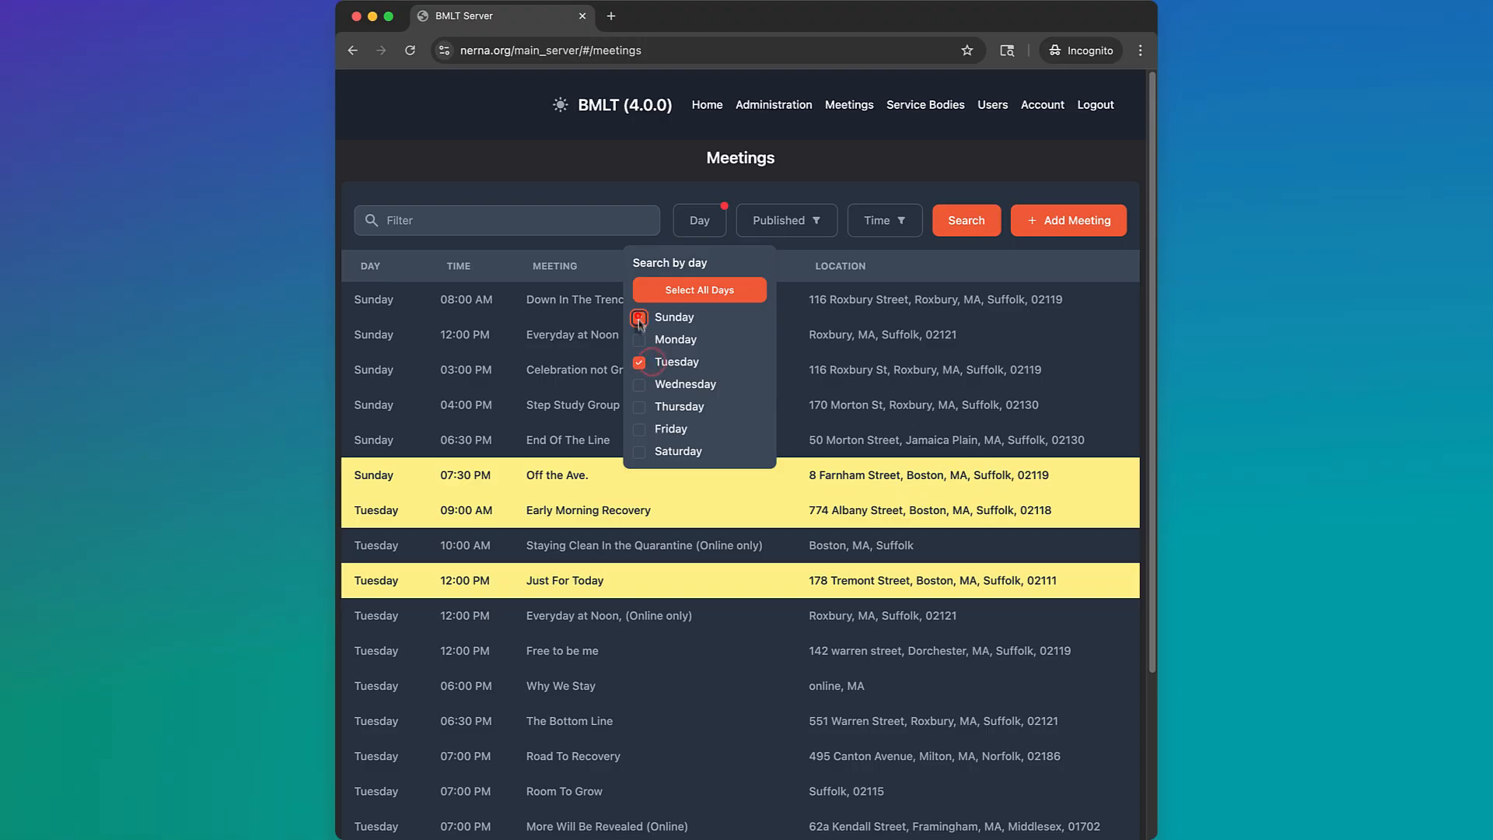
click(639, 318)
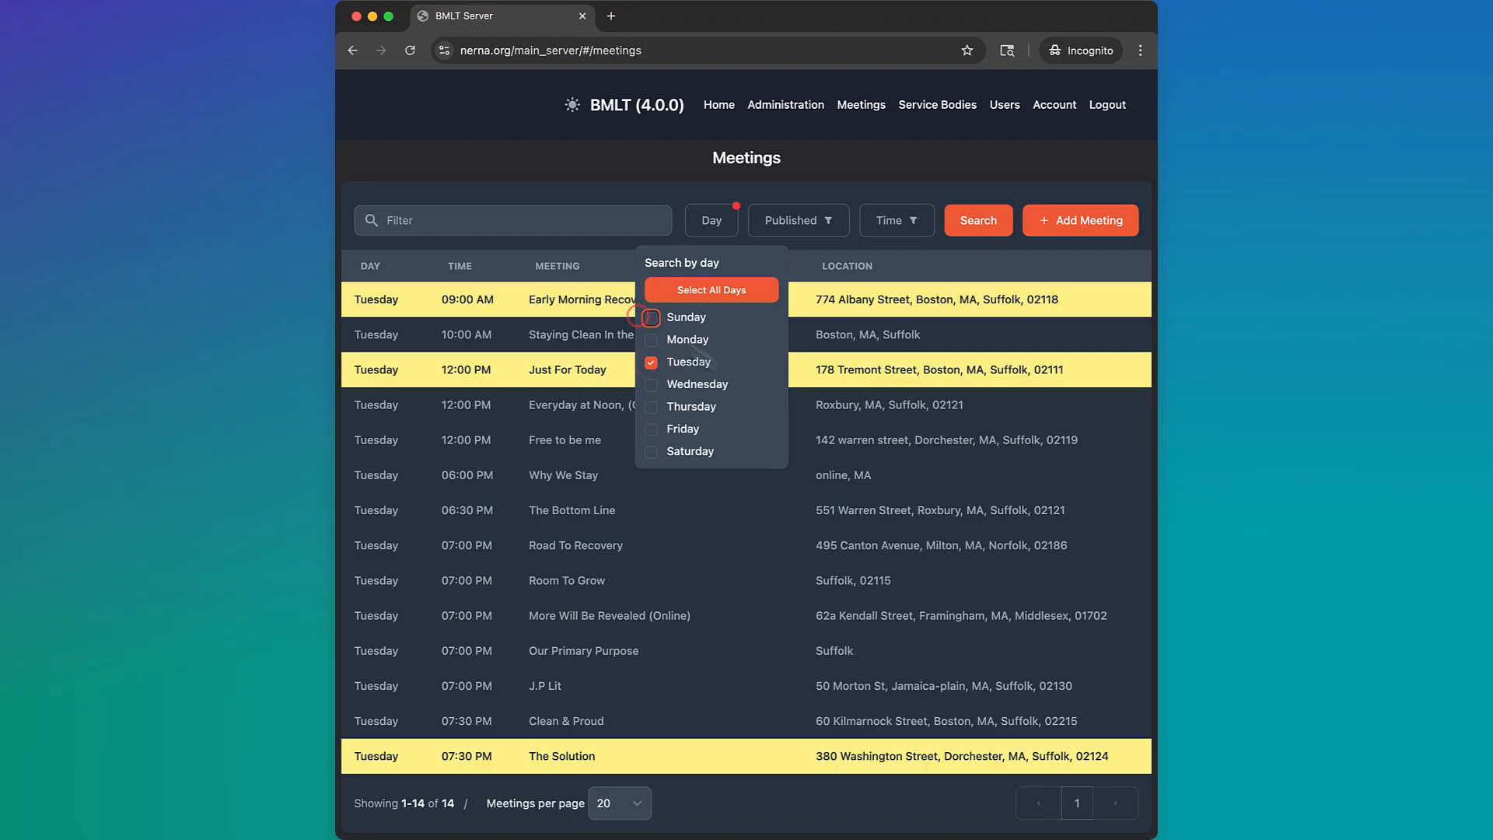
click(652, 363)
click(689, 288)
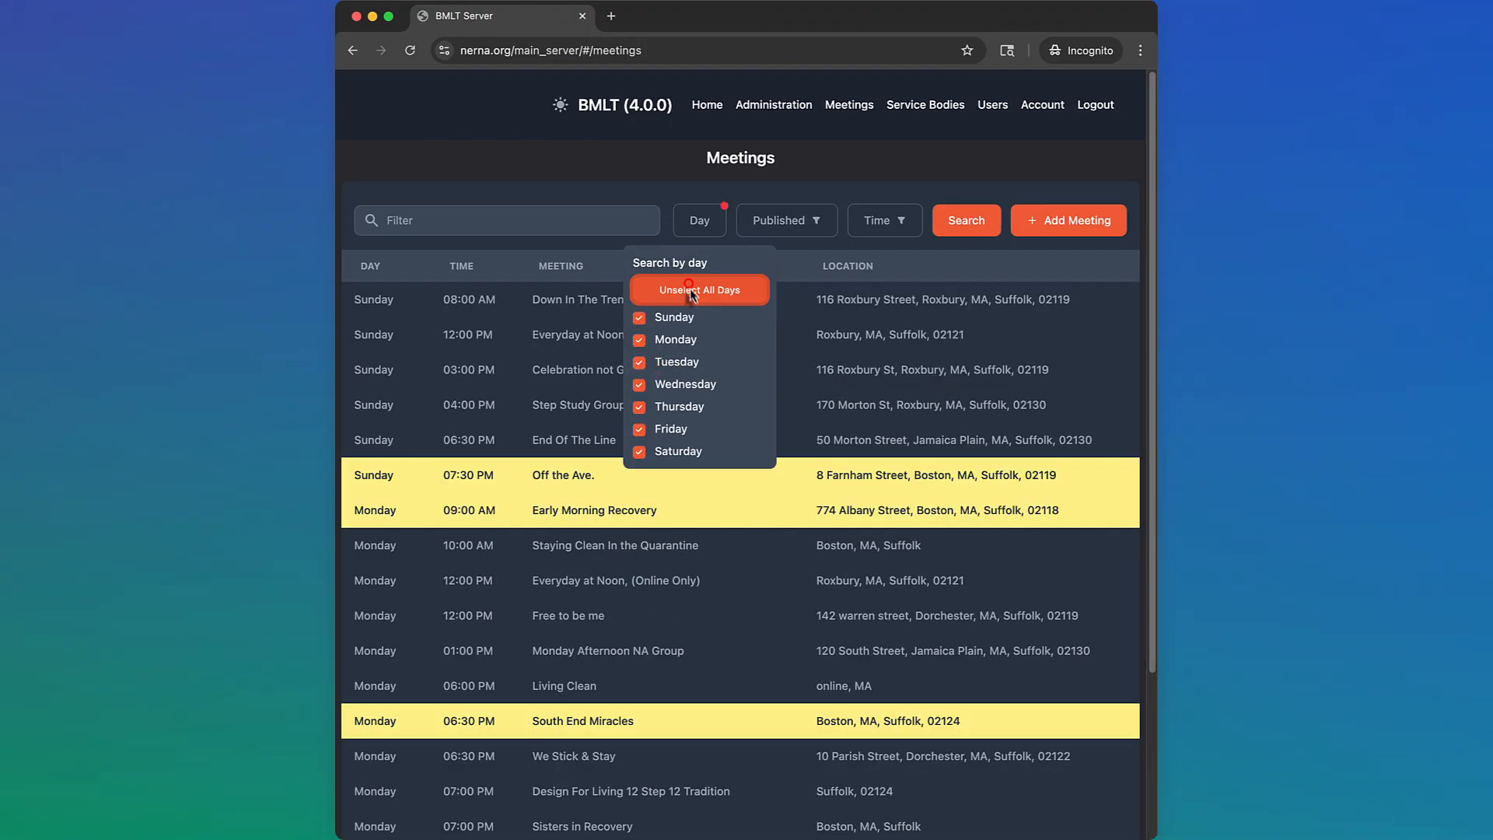
Filter the meetings by Published and by Unpublished status, look through the unpublished ones, and clear the status filter.
click(768, 208)
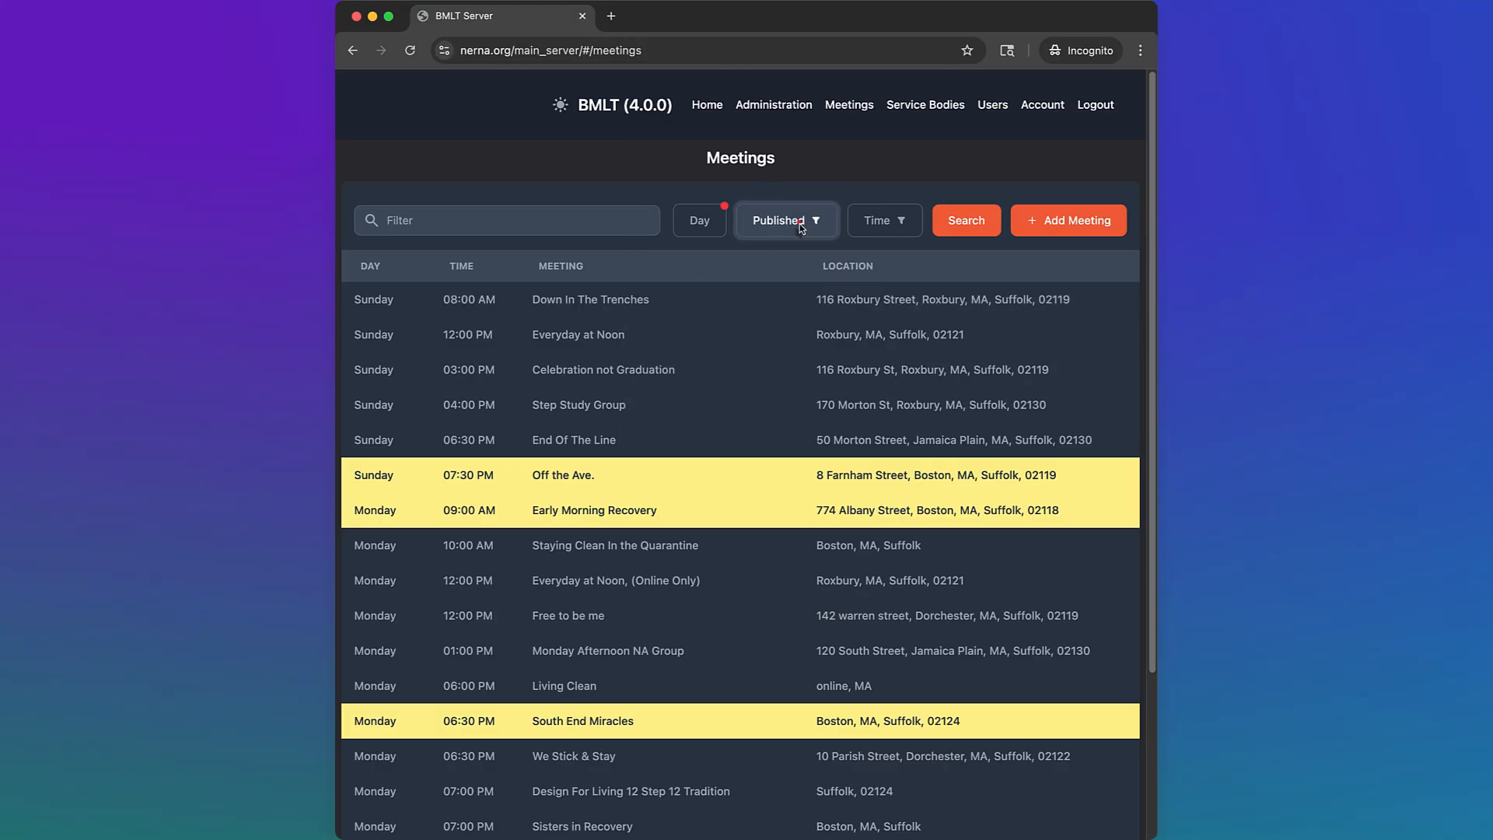
click(801, 224)
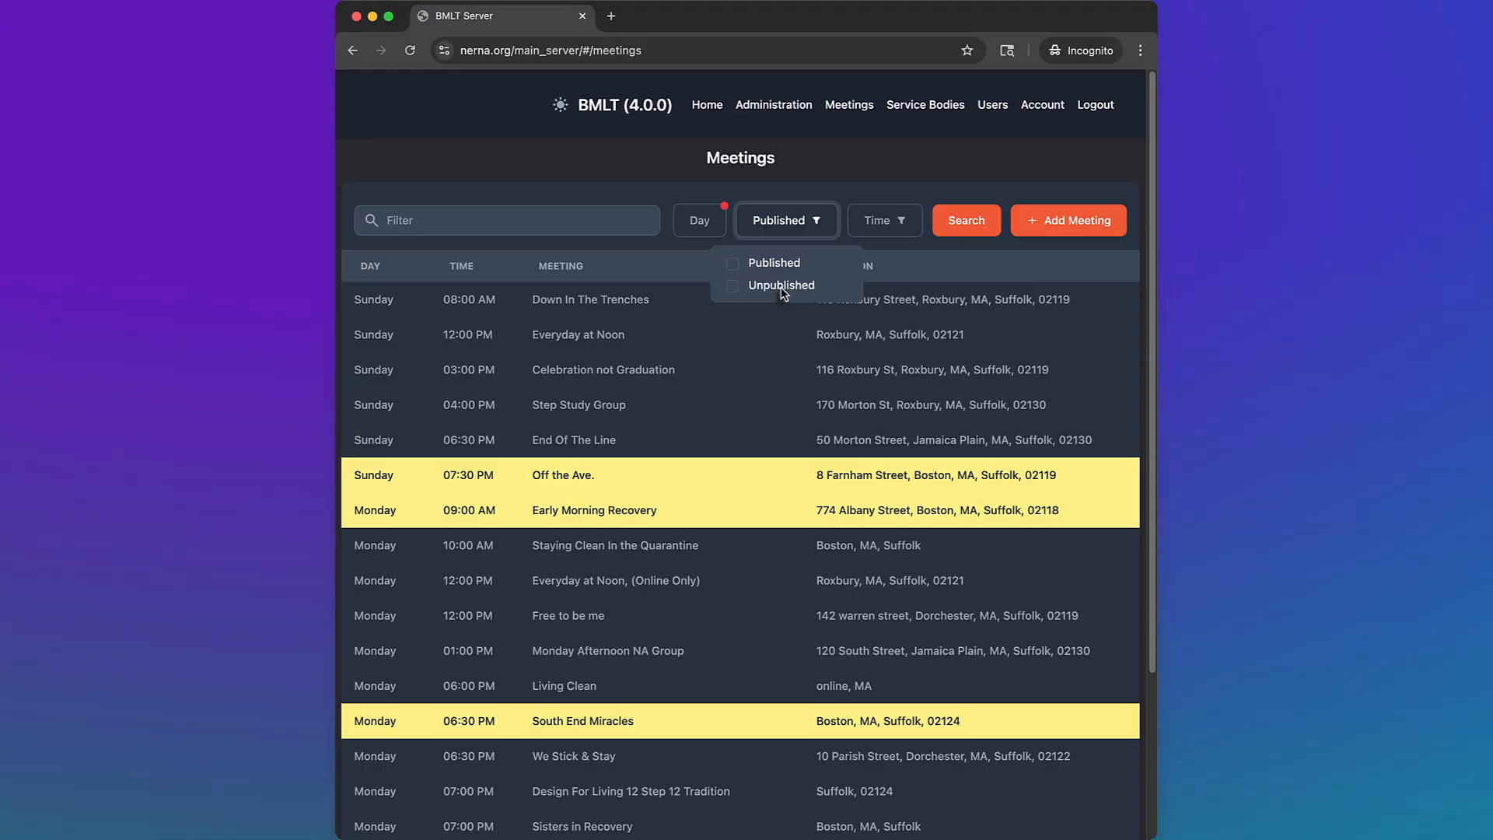
click(733, 266)
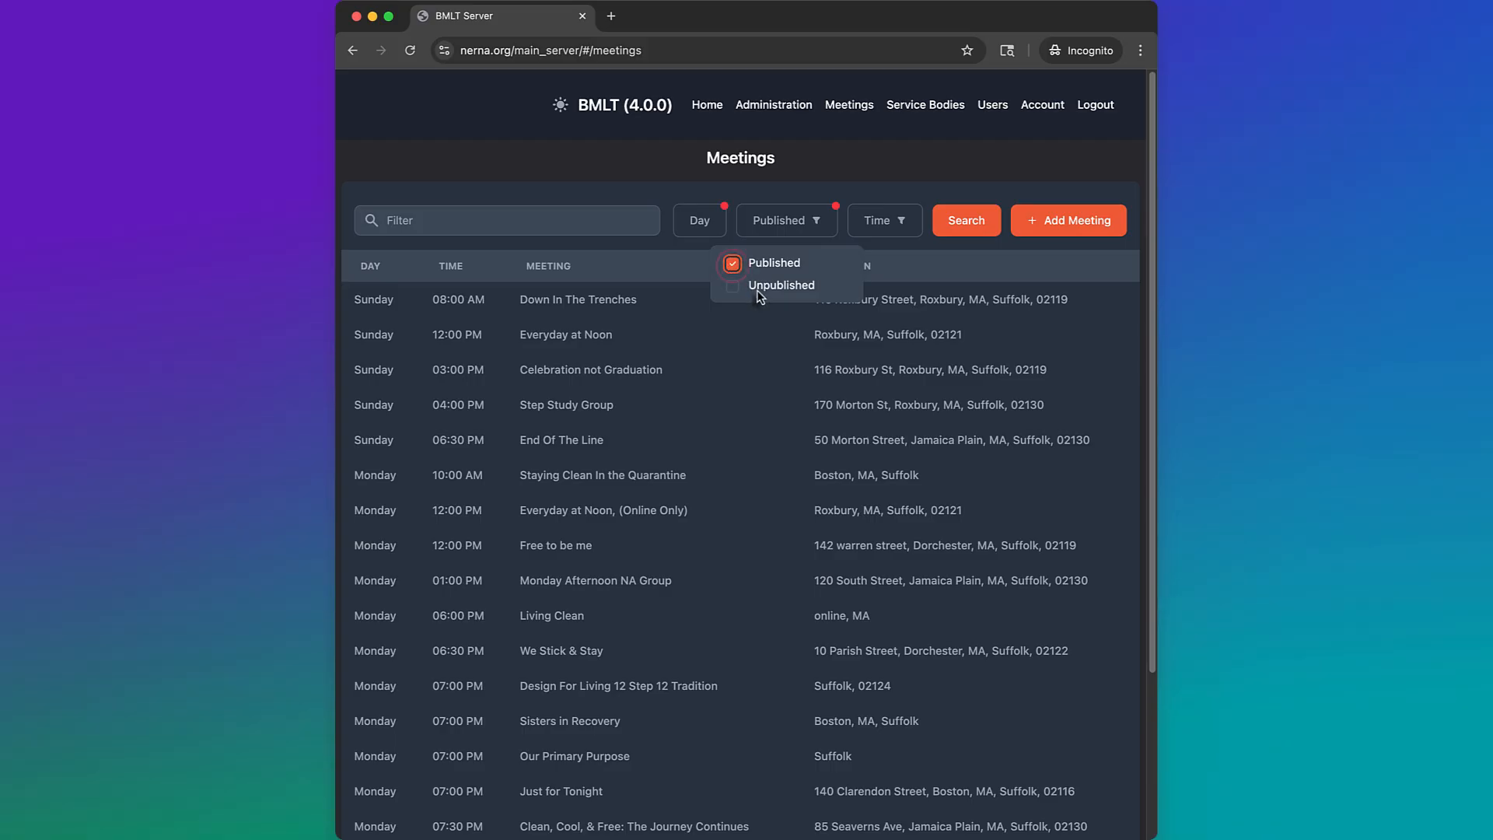
click(733, 287)
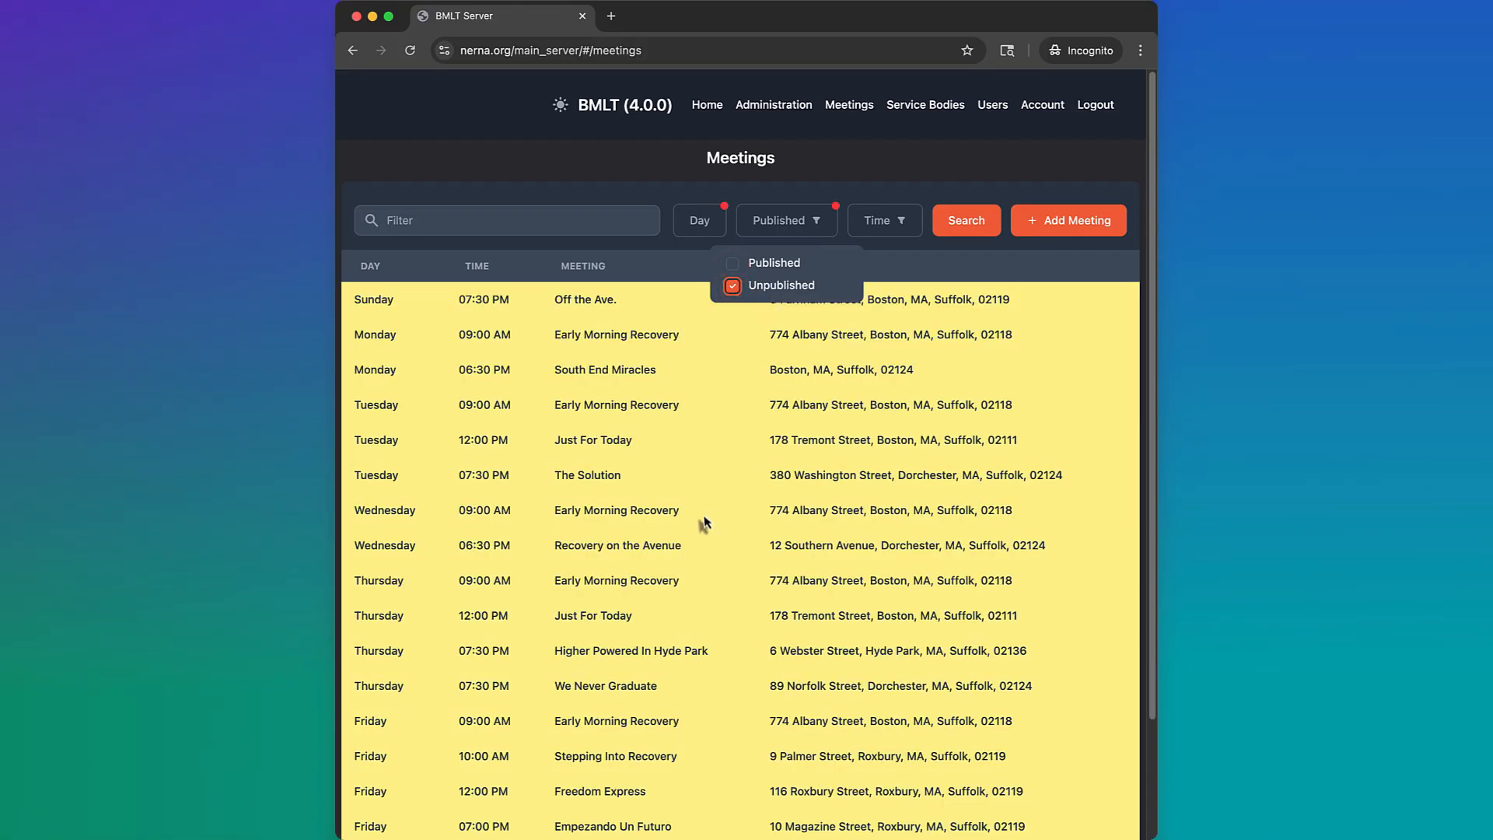
scroll(734, 521, down, 3)
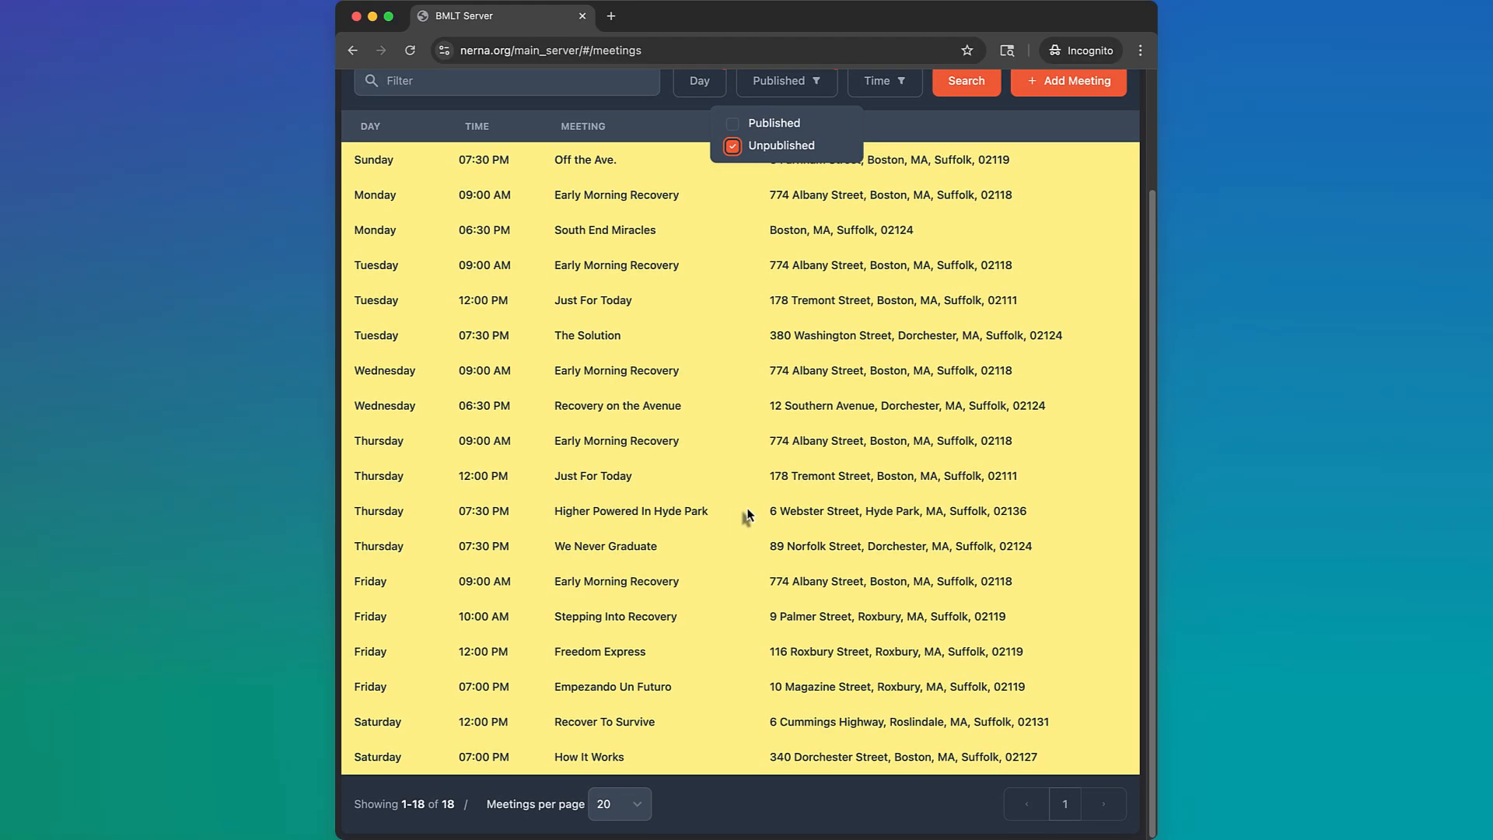
scroll(747, 515, up, 2)
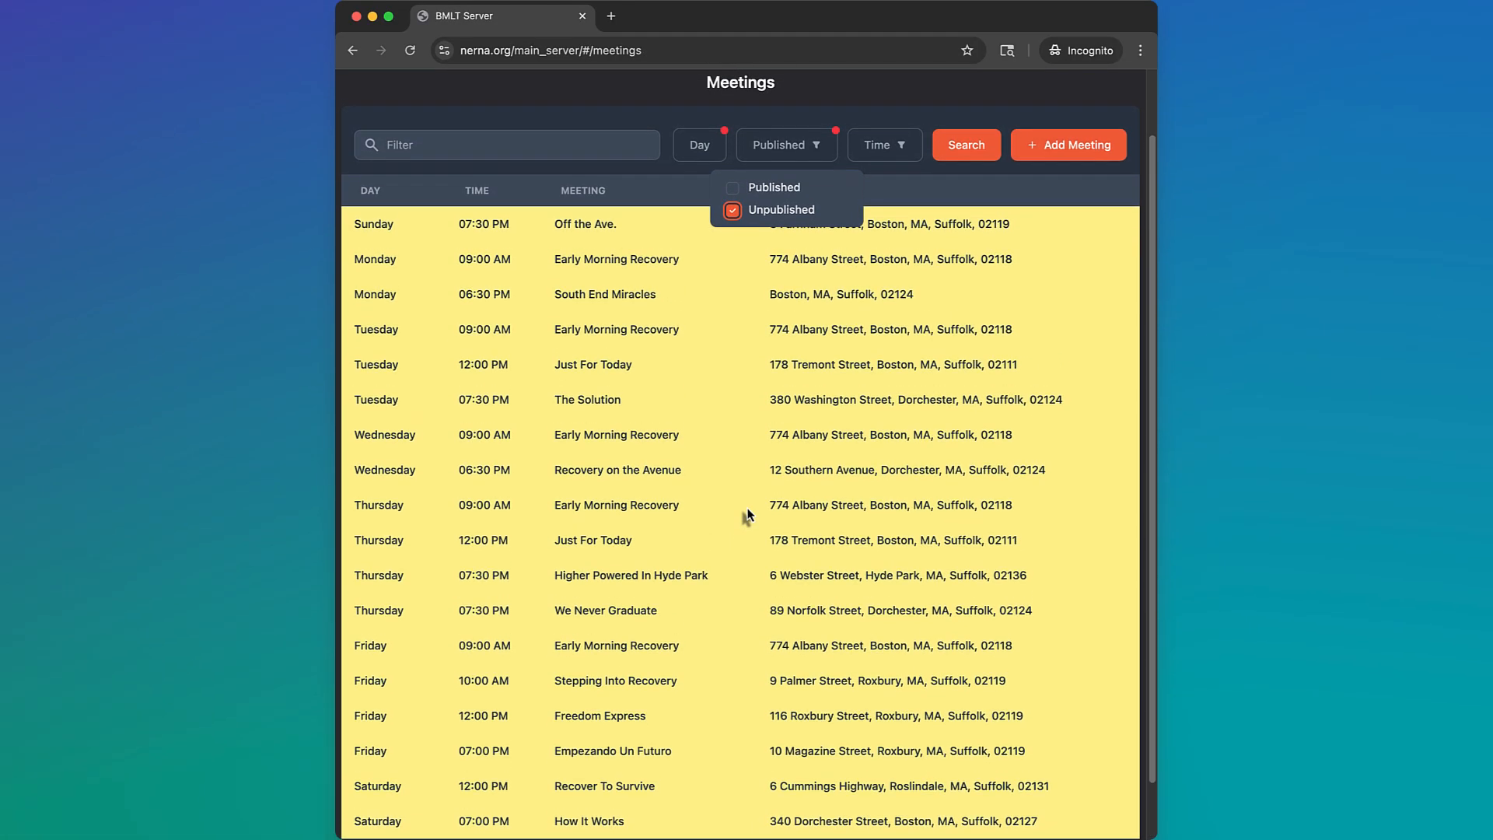
click(731, 211)
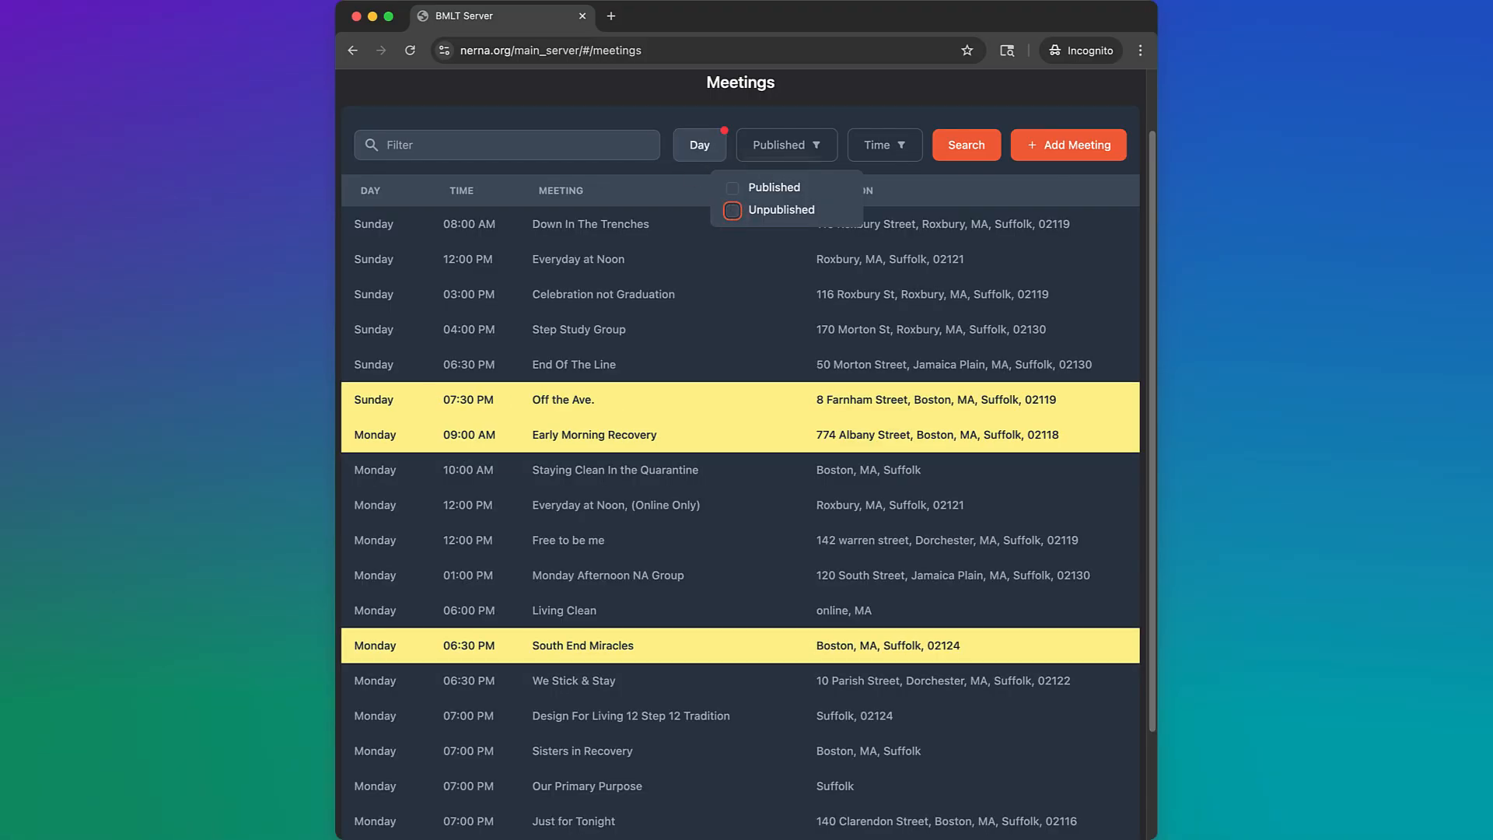
Check the start-time filter options and search the meetings for "Recovery", clearing the search text at the end.
click(875, 152)
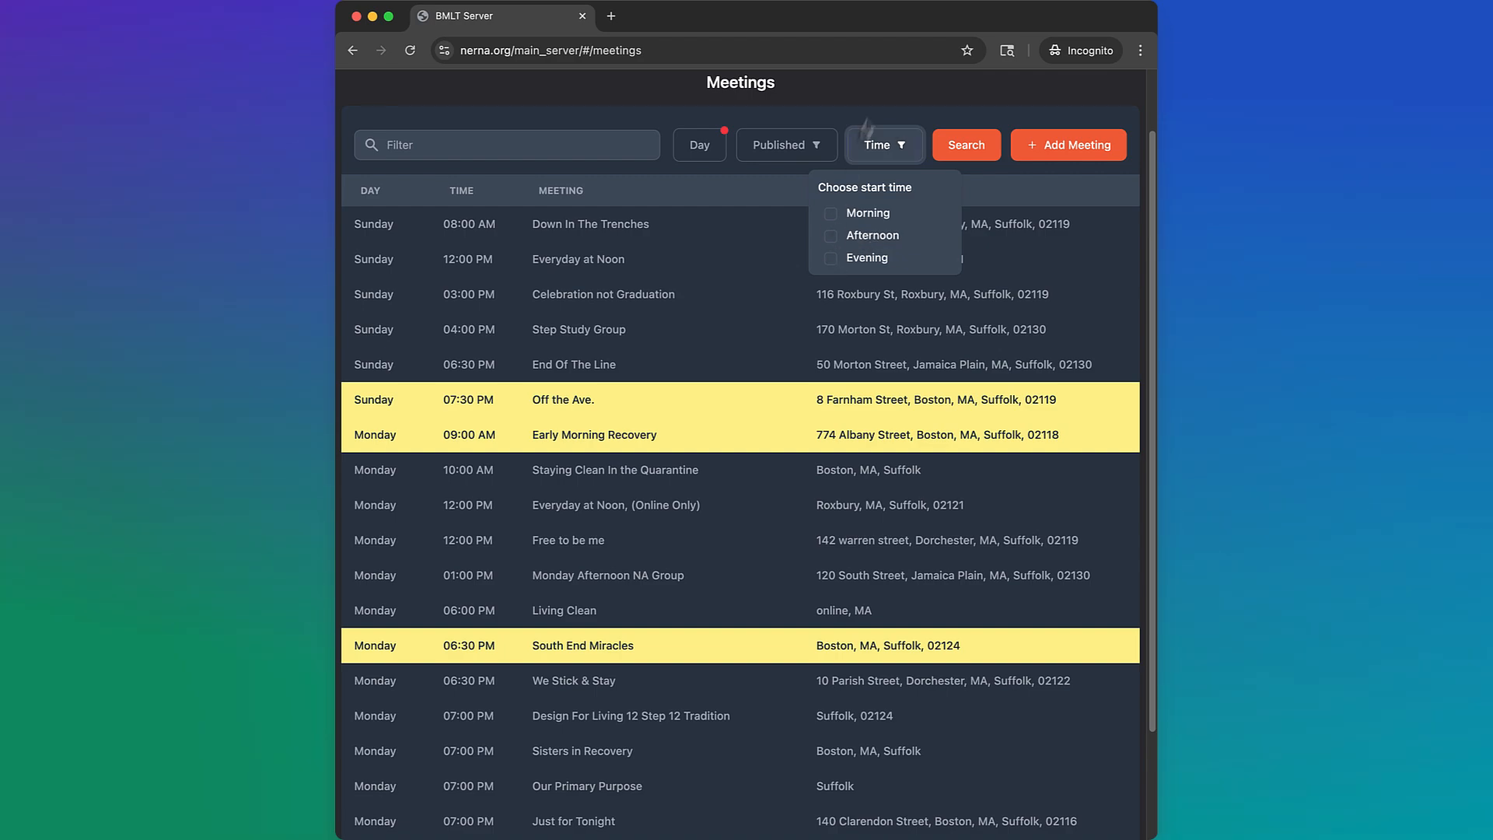
click(877, 150)
click(465, 140)
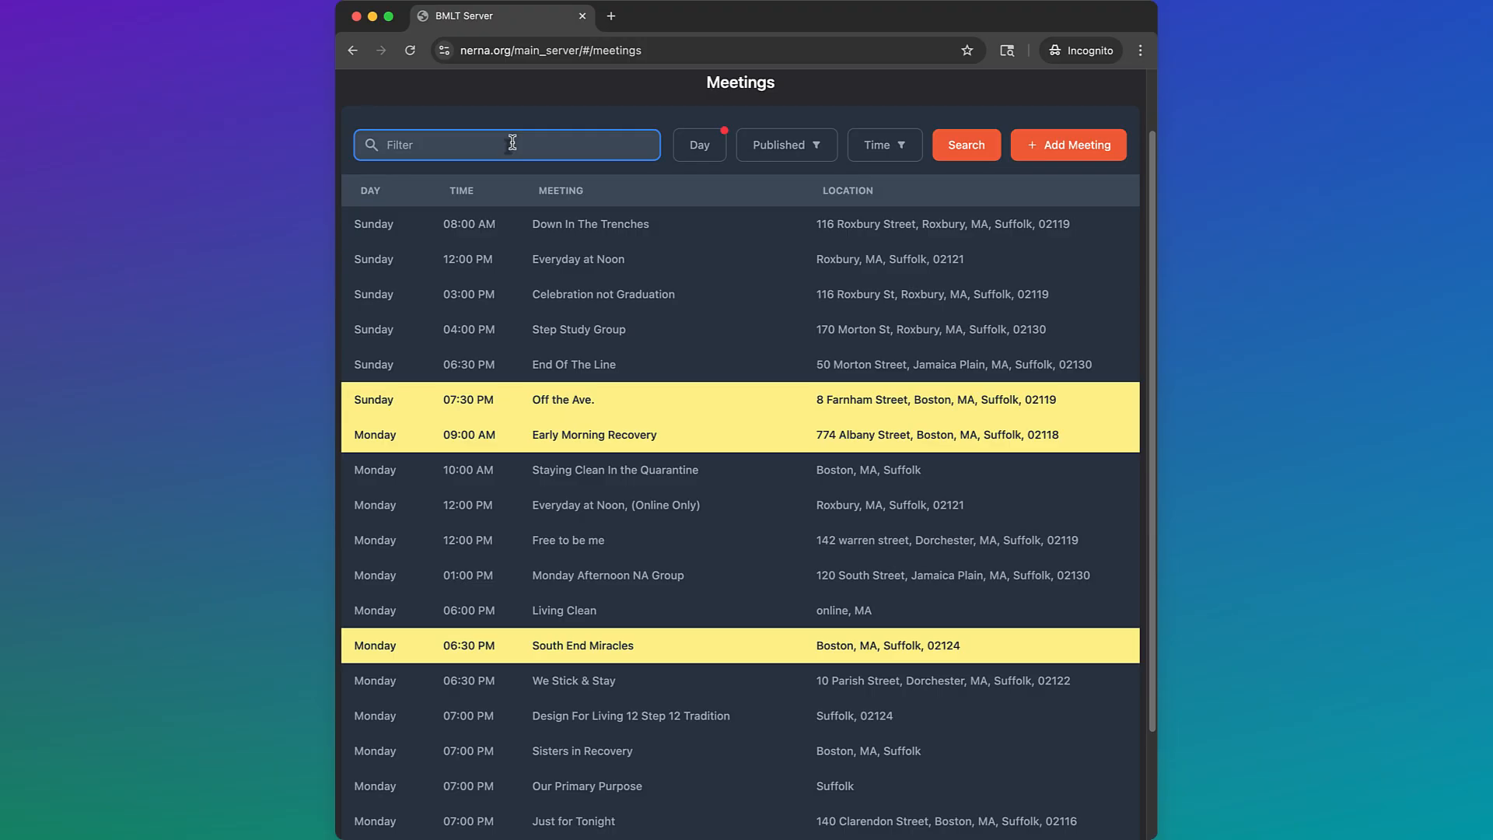
text(Recovery)
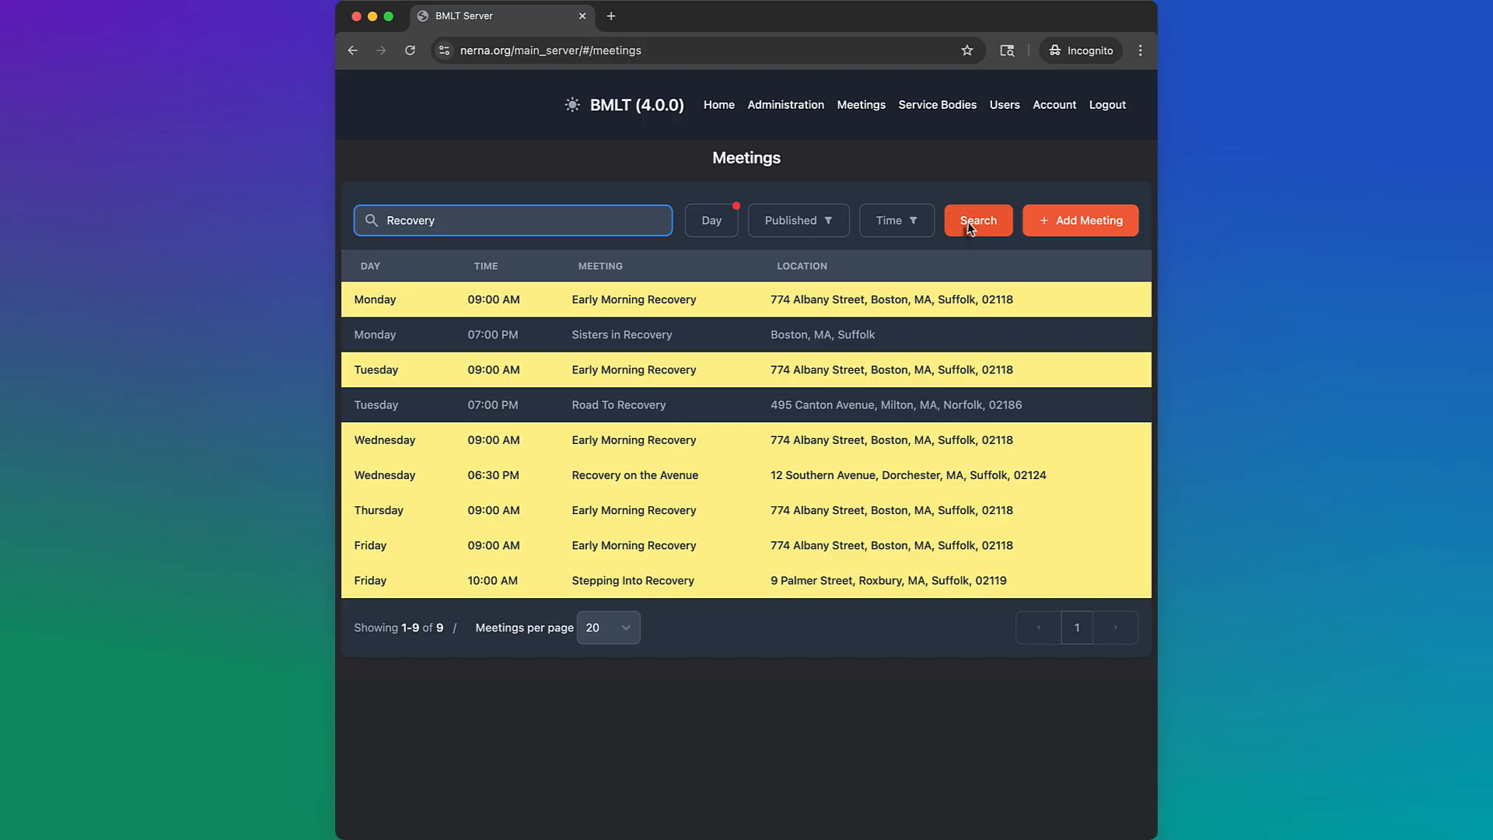
double_click(451, 220)
key(BackSpace)
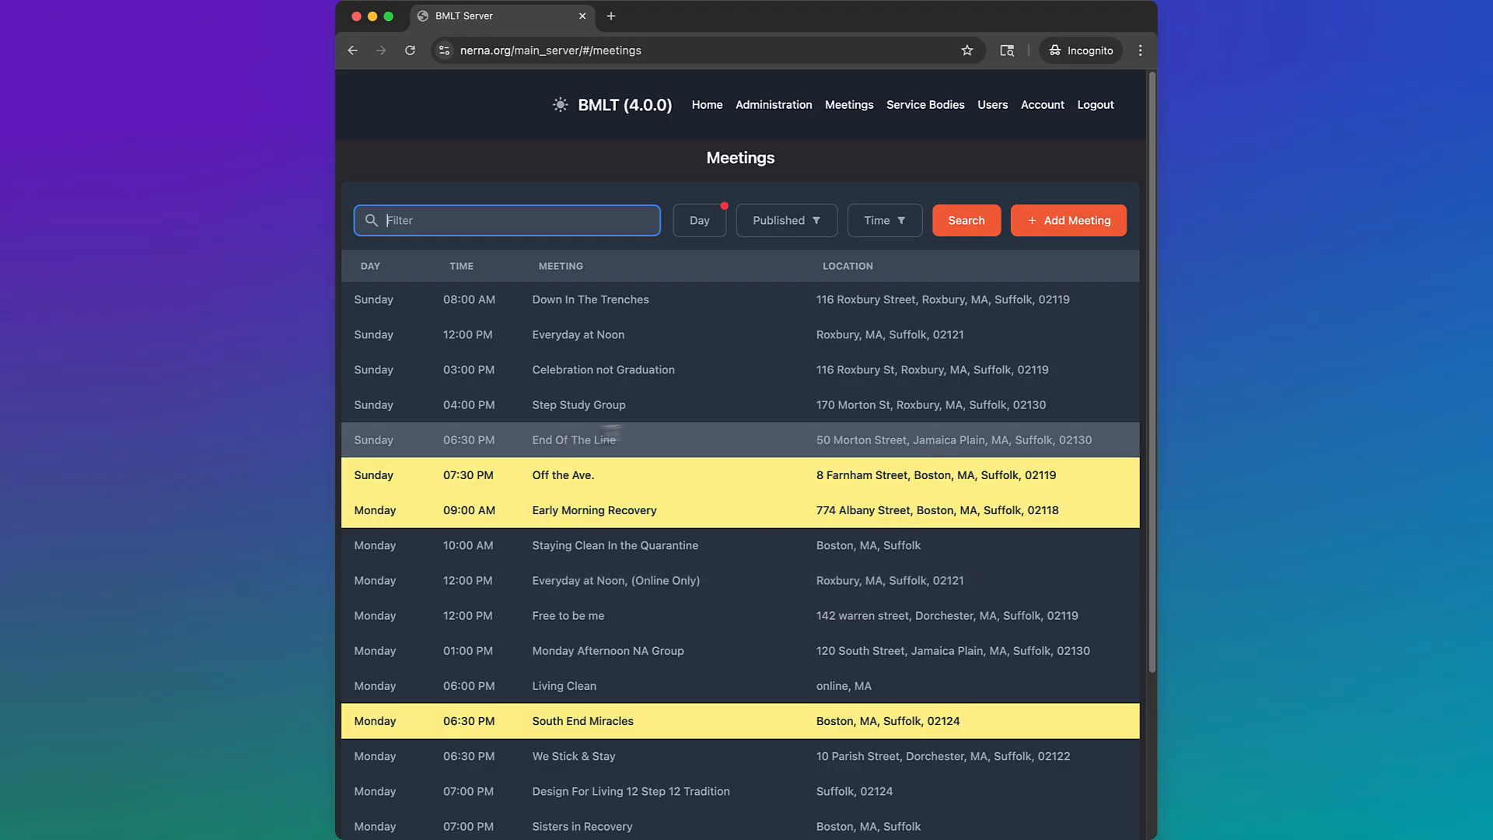
Open the Sunday "End Of The Line" meeting and examine its location details, including the venue type and location map.
click(606, 439)
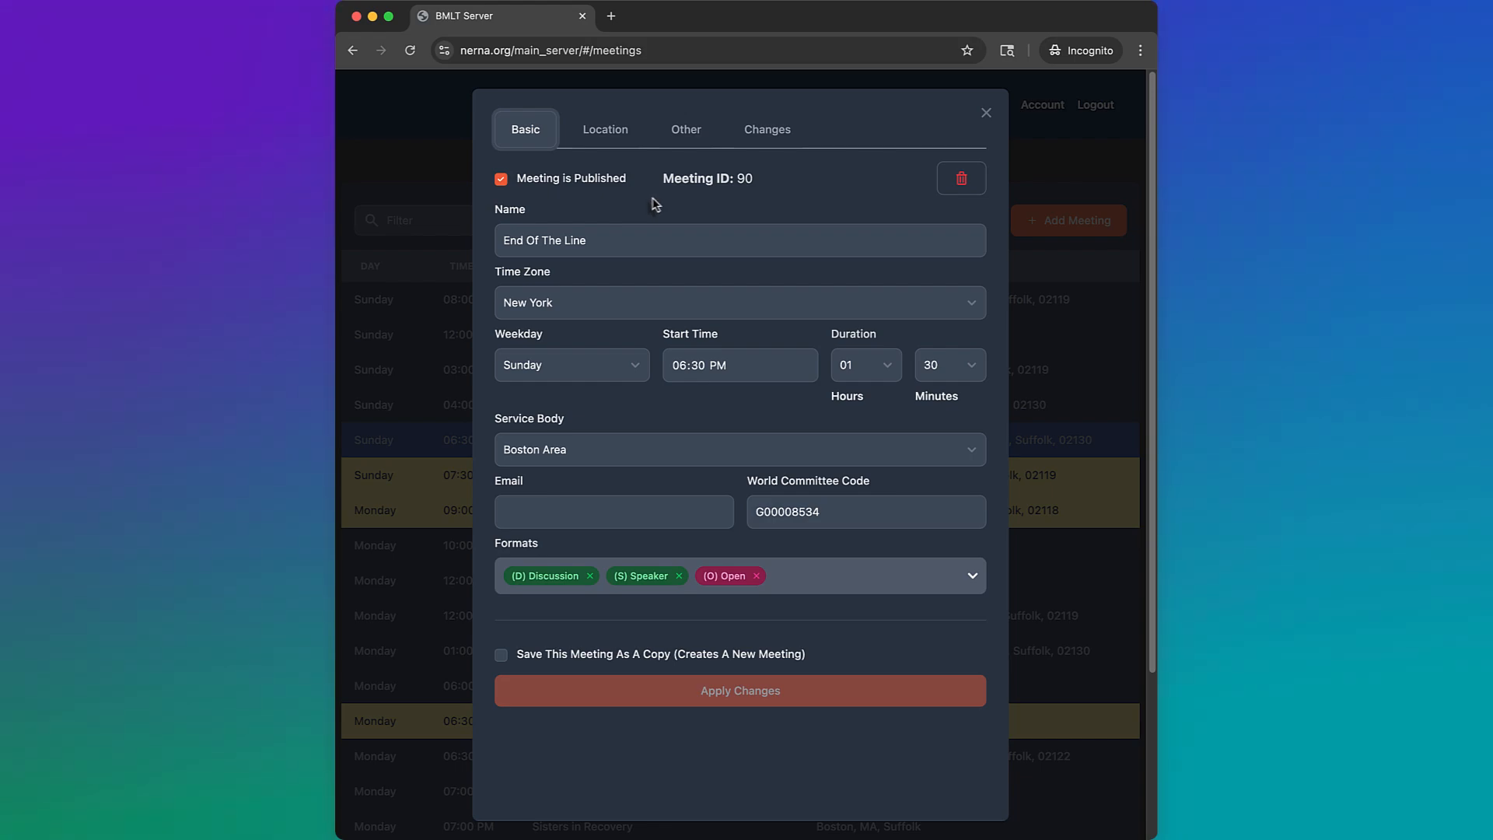
click(605, 131)
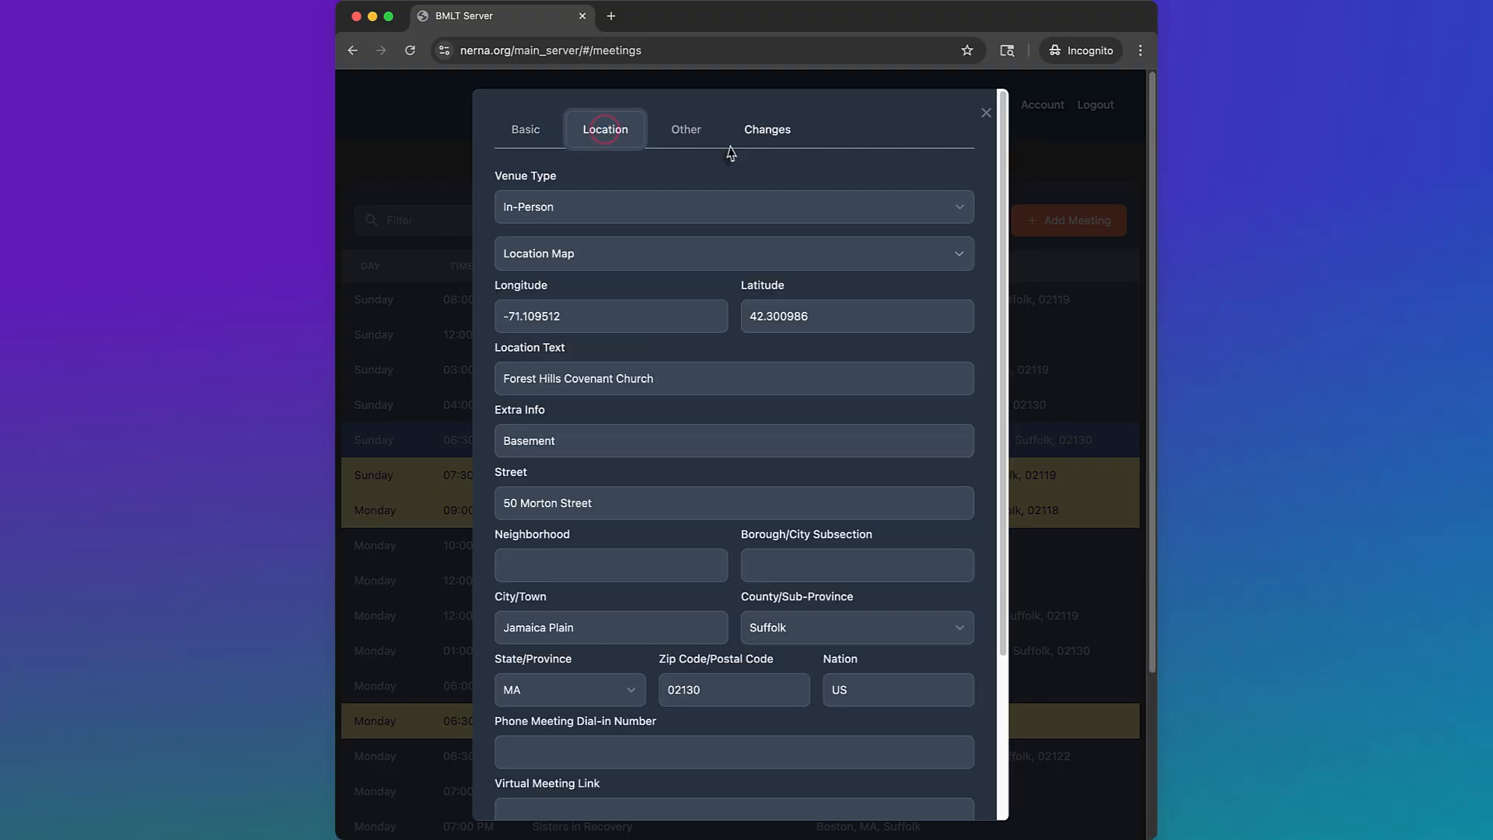
click(553, 213)
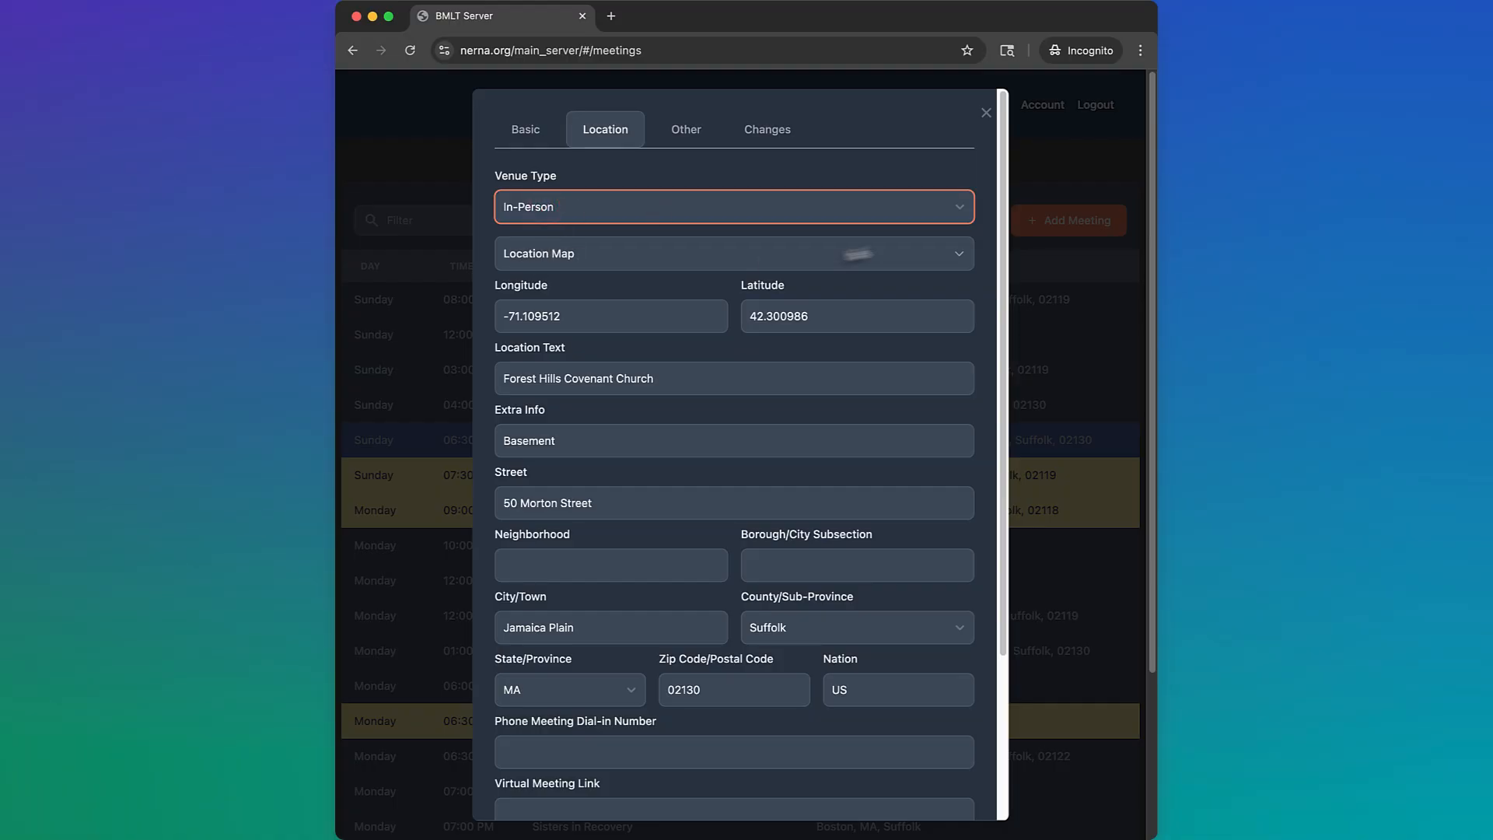
click(961, 257)
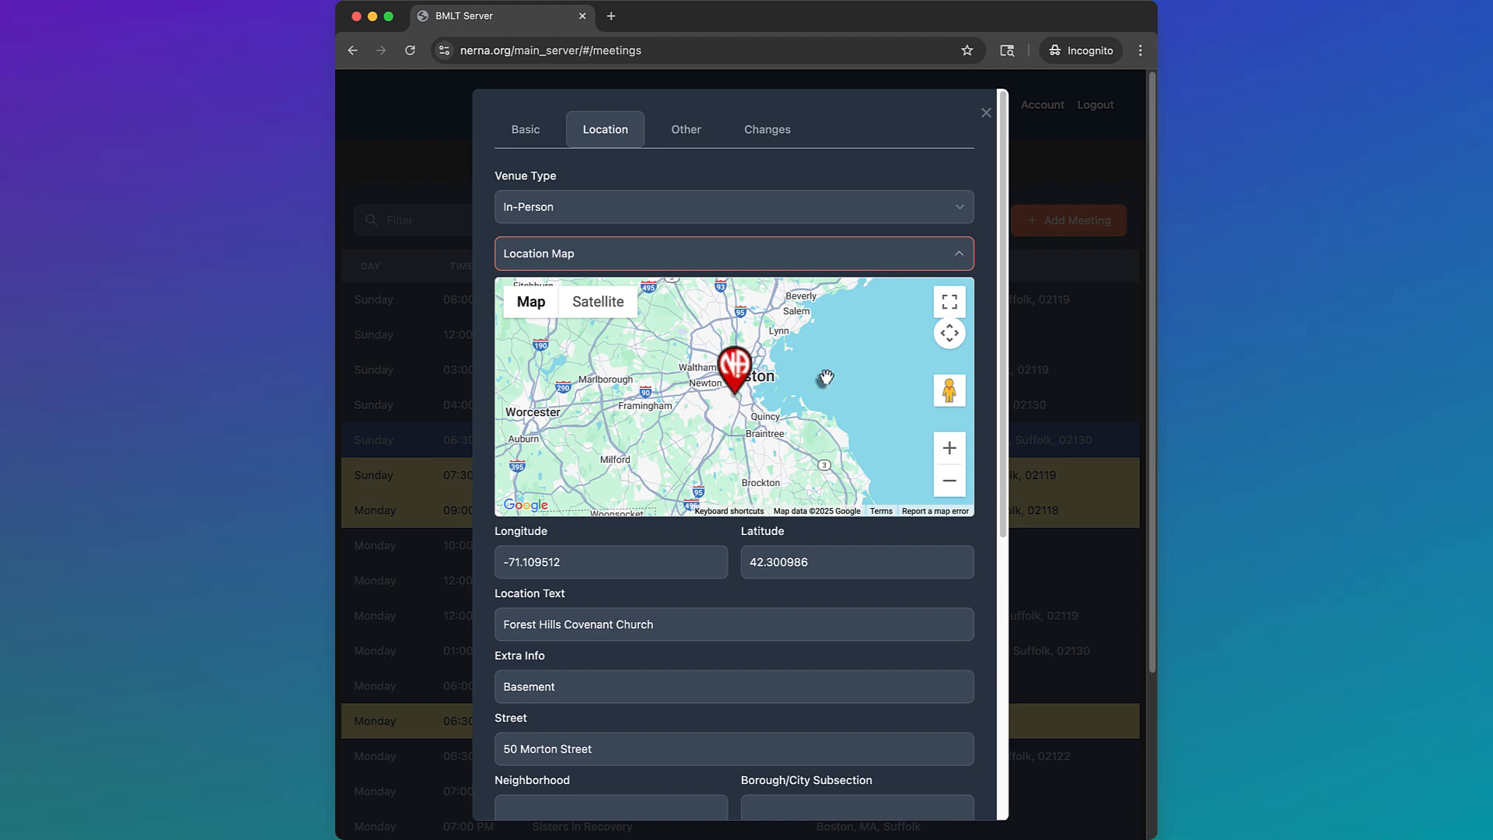
click(960, 256)
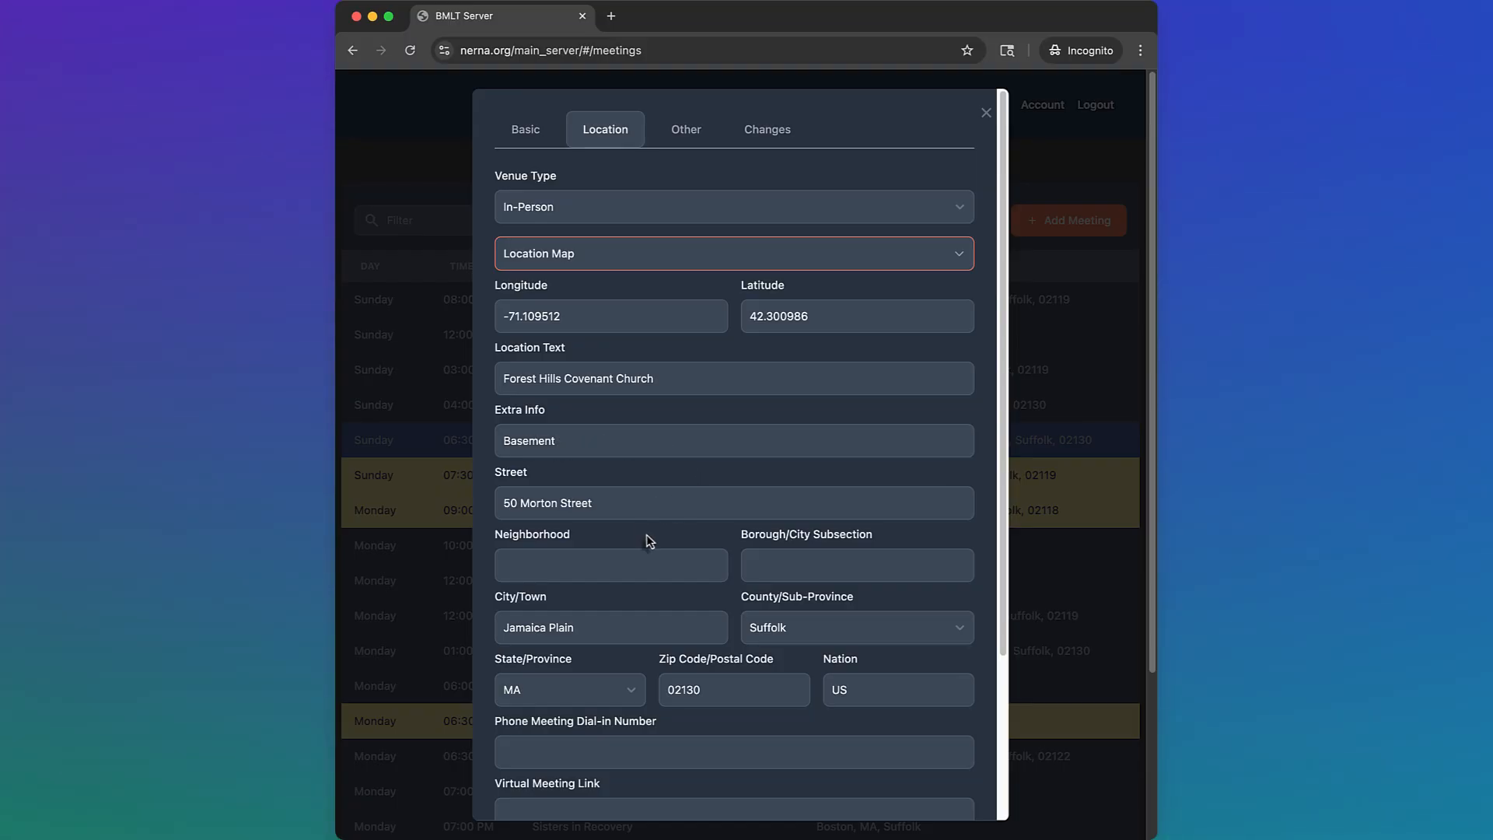
Review the meeting's address, dial-in number and virtual meeting fields in its location details.
scroll(638, 540, down, 3)
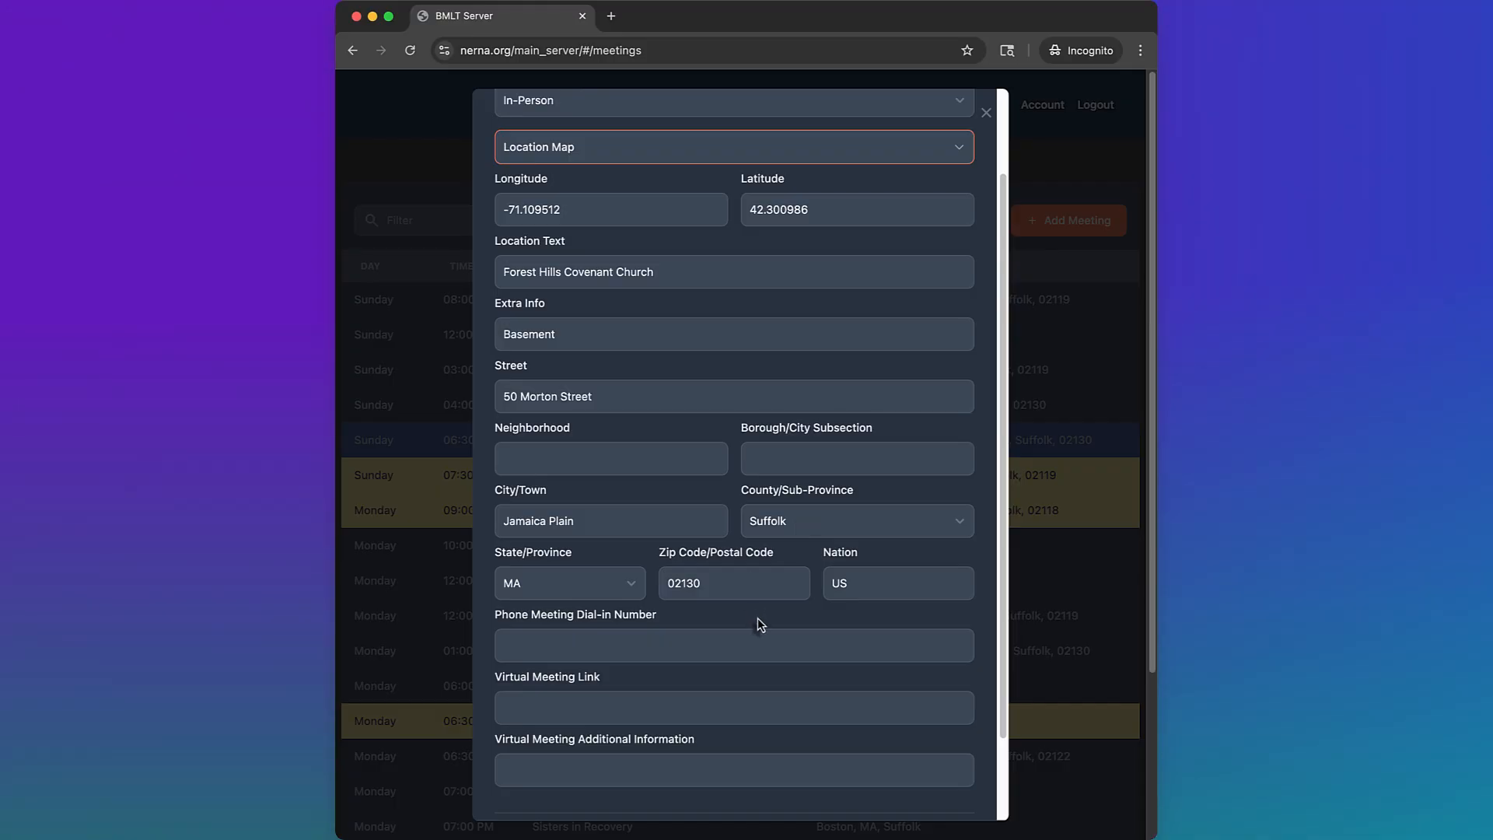
scroll(758, 617, down, 2)
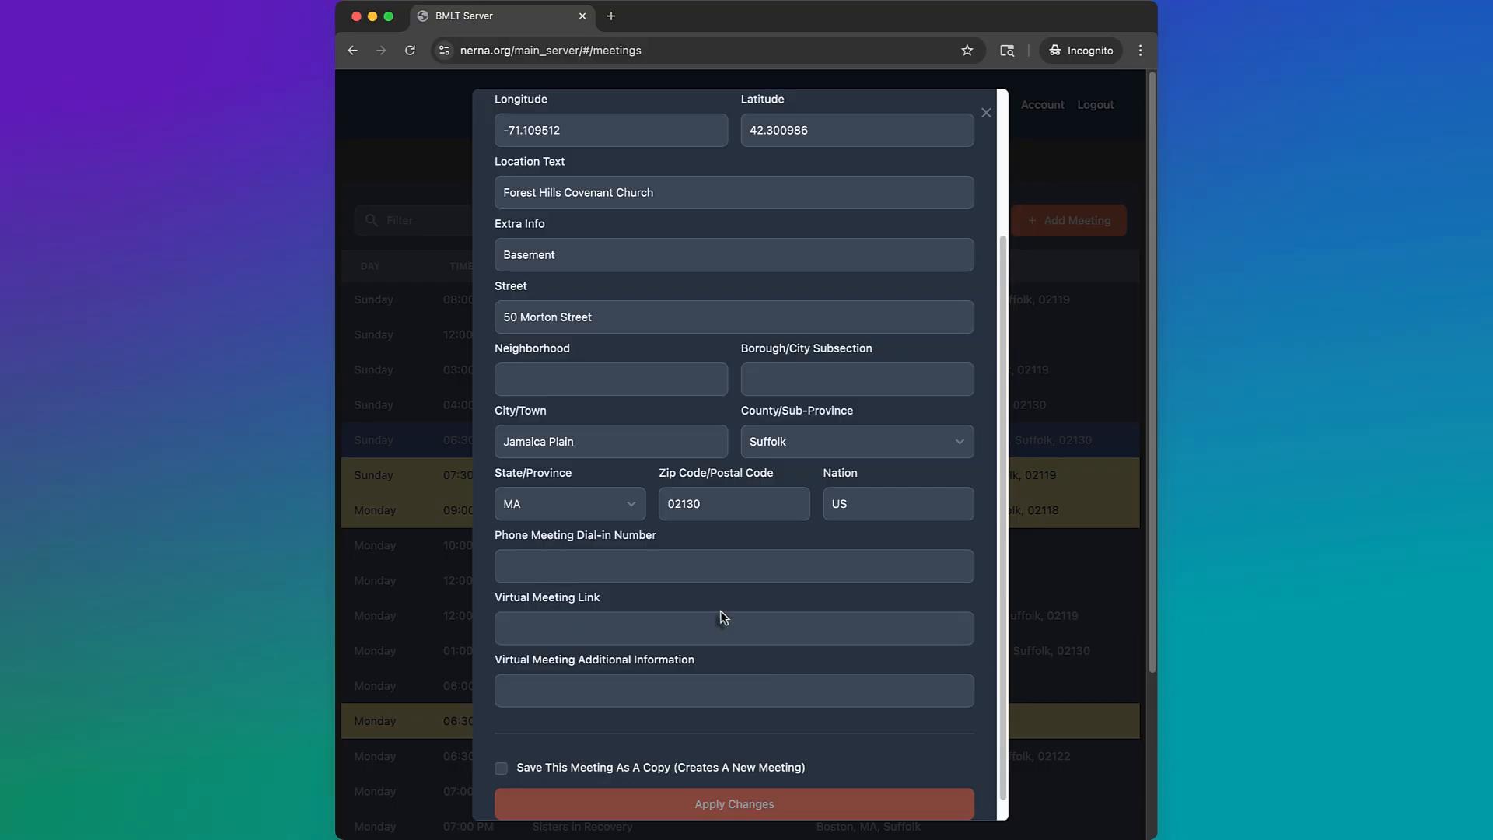
scroll(725, 625, up, 3)
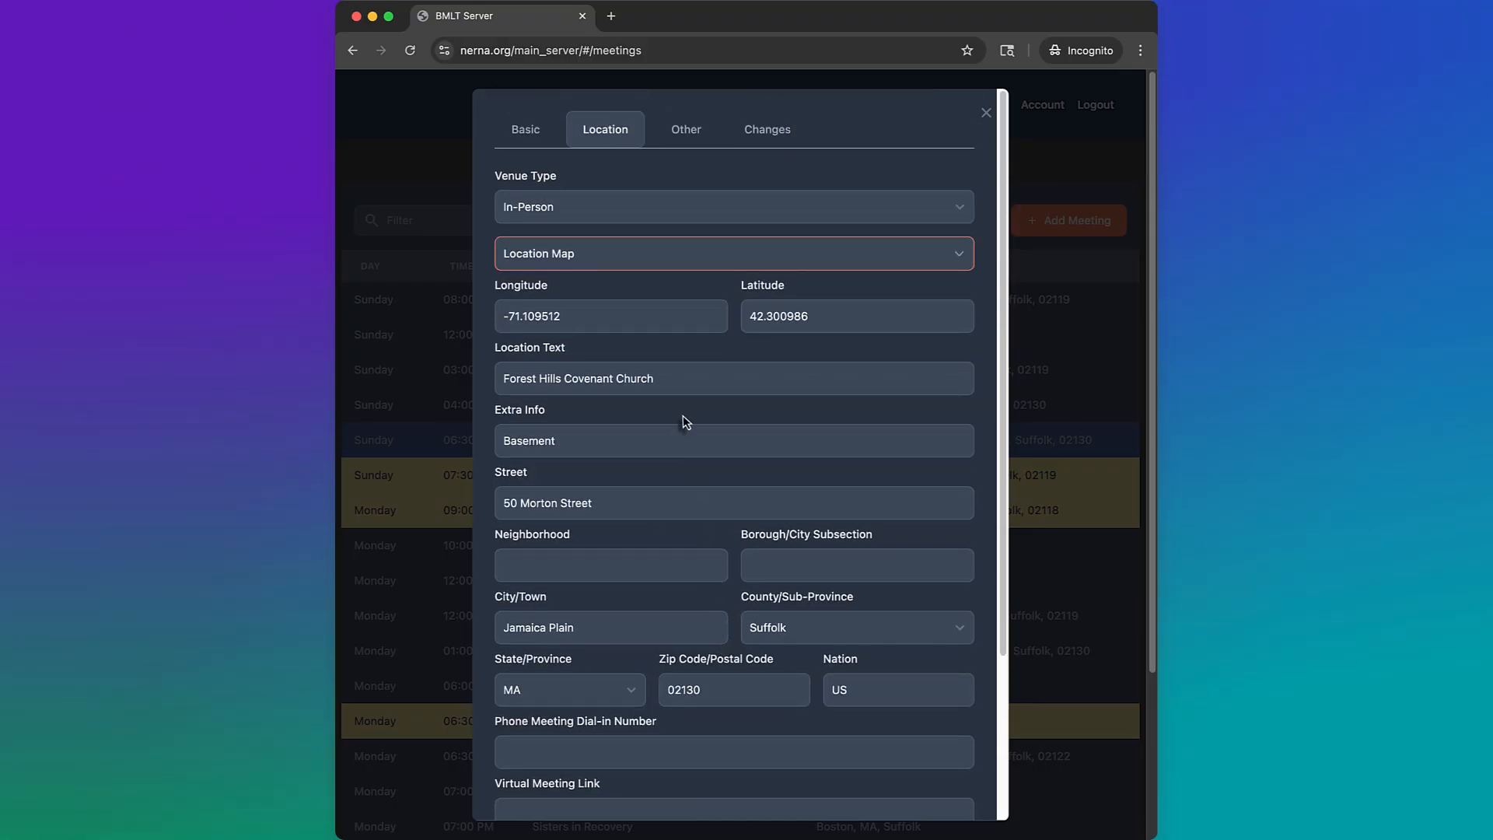
scroll(698, 418, down, 2)
scroll(699, 418, up, 2)
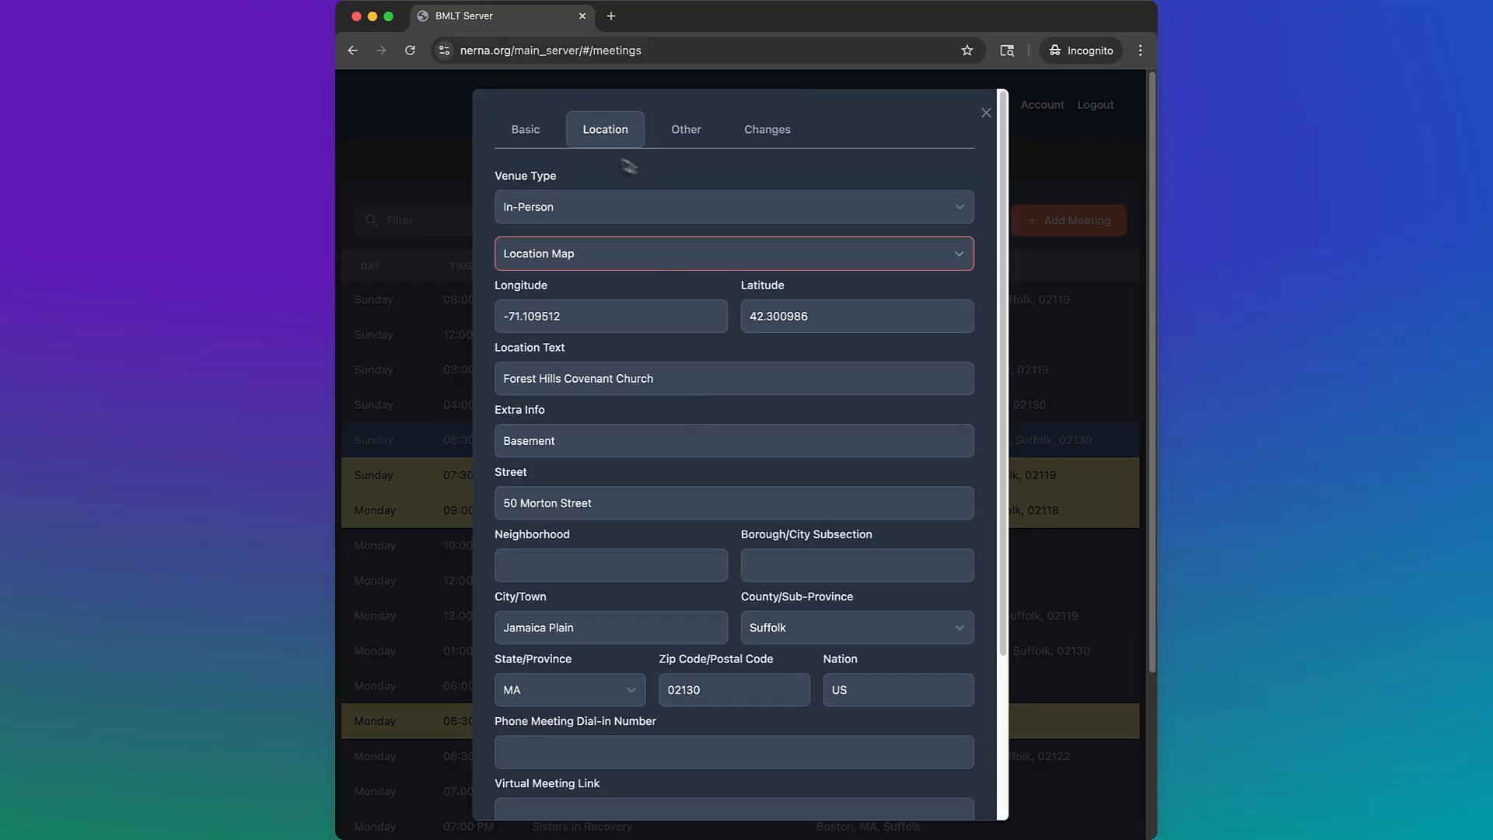
Try the Virtual venue type, check the virtual meeting fields, and set the venue type back to In-Person.
click(604, 210)
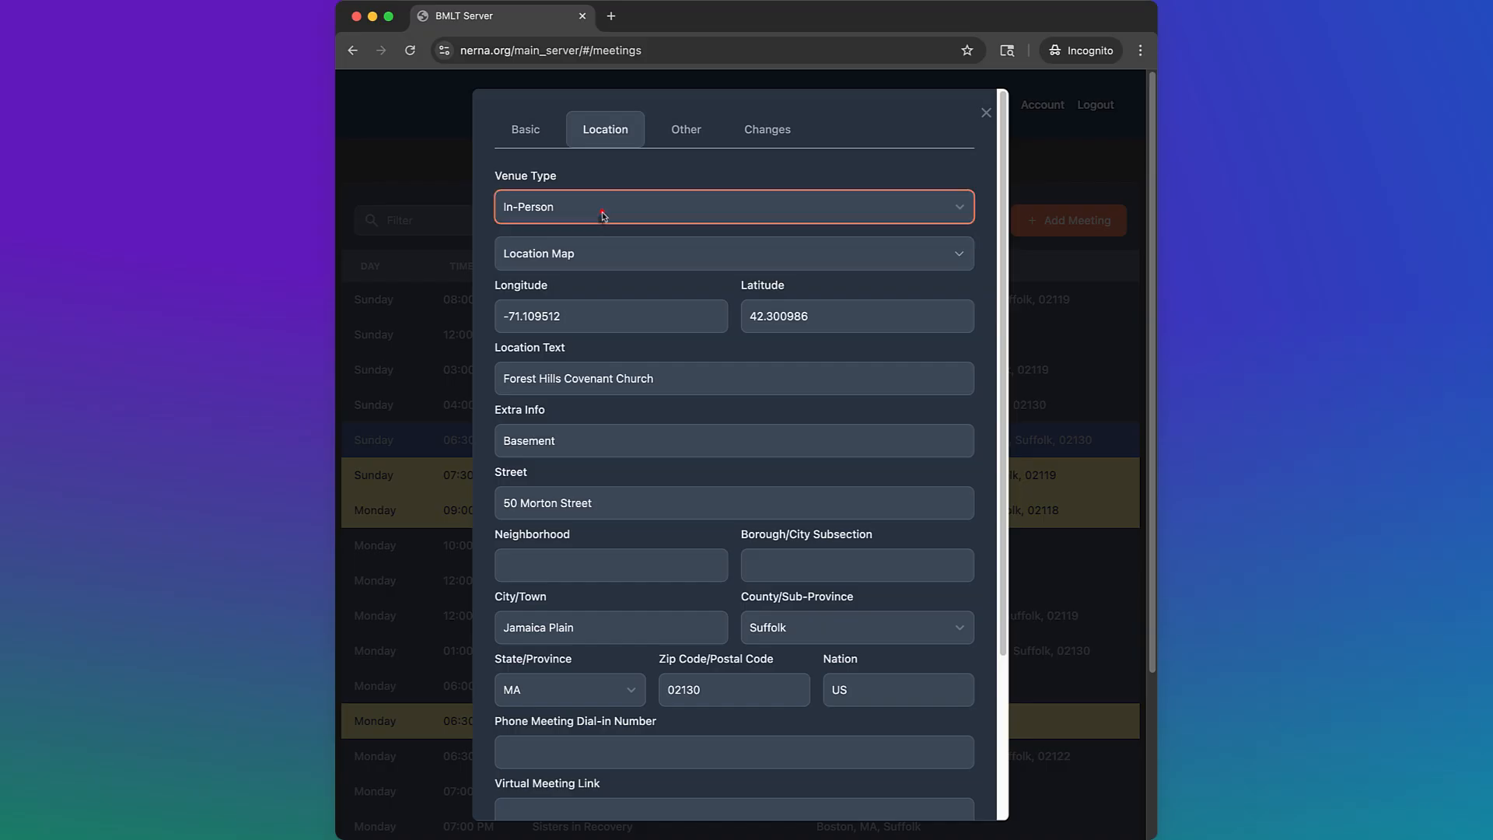
click(553, 231)
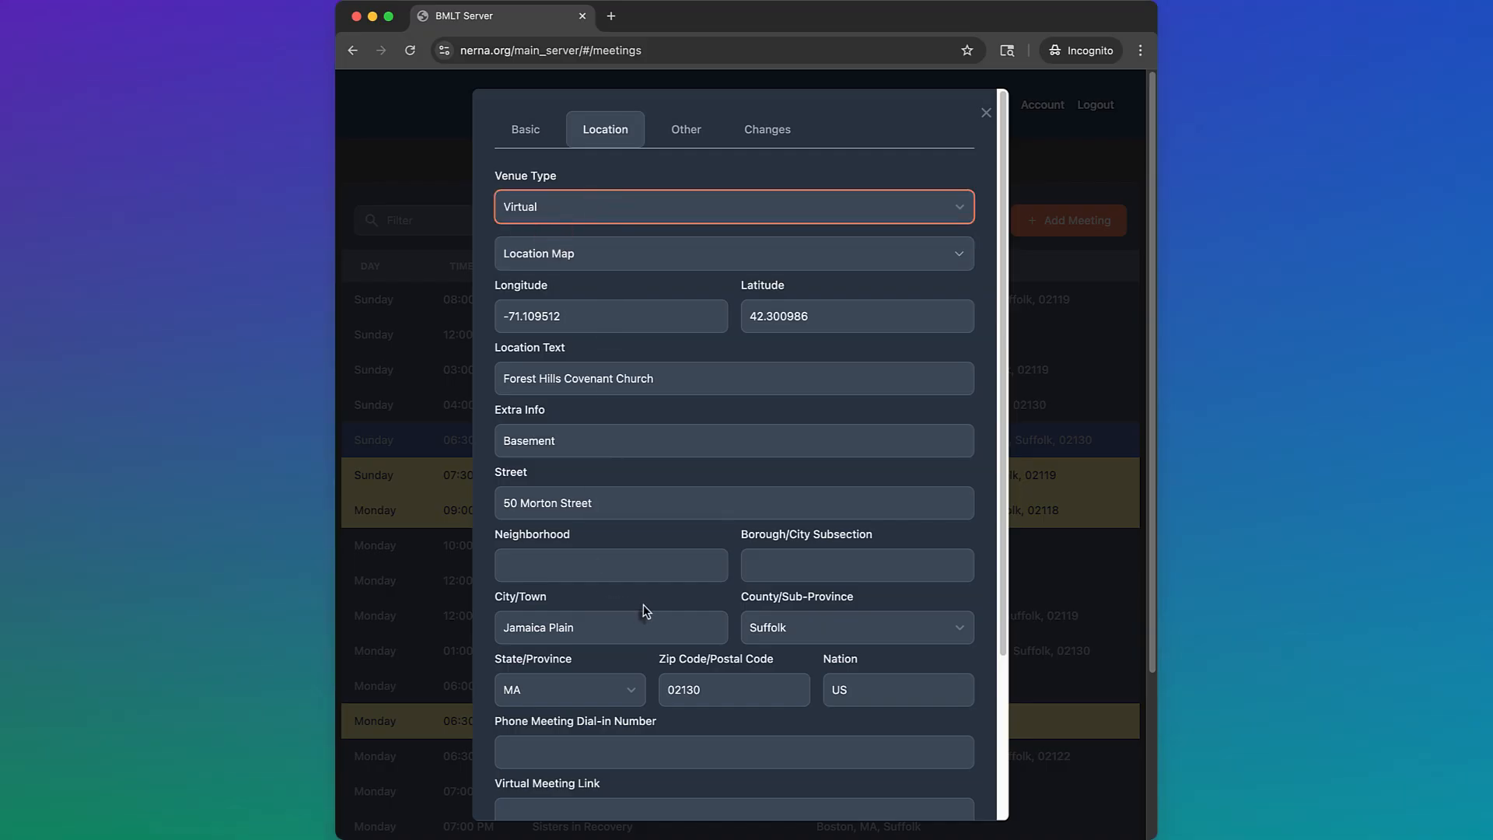
scroll(642, 604, down, 3)
scroll(614, 638, up, 3)
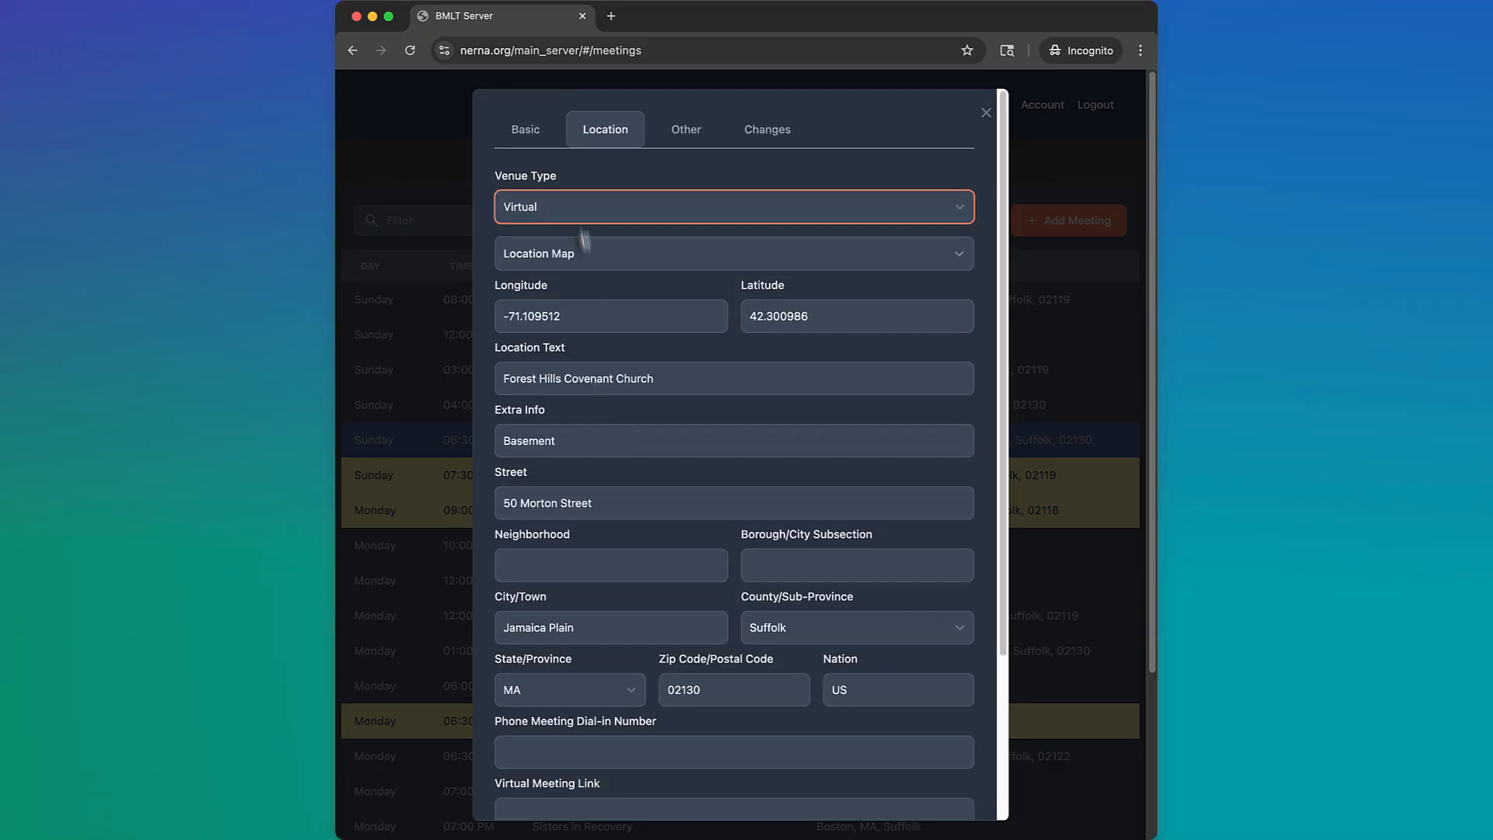
click(566, 189)
scroll(629, 478, down, 3)
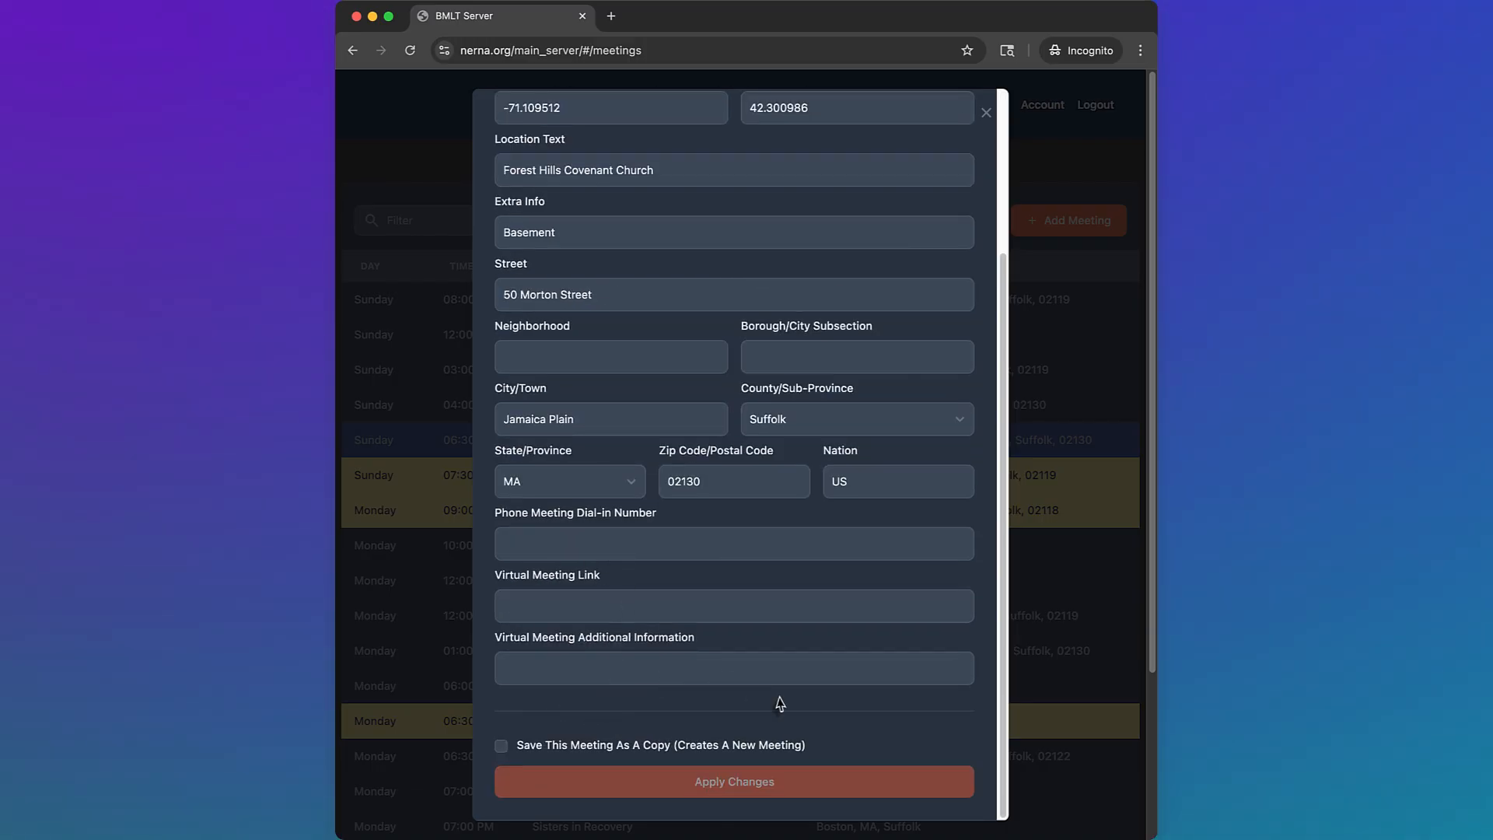
scroll(667, 544, up, 3)
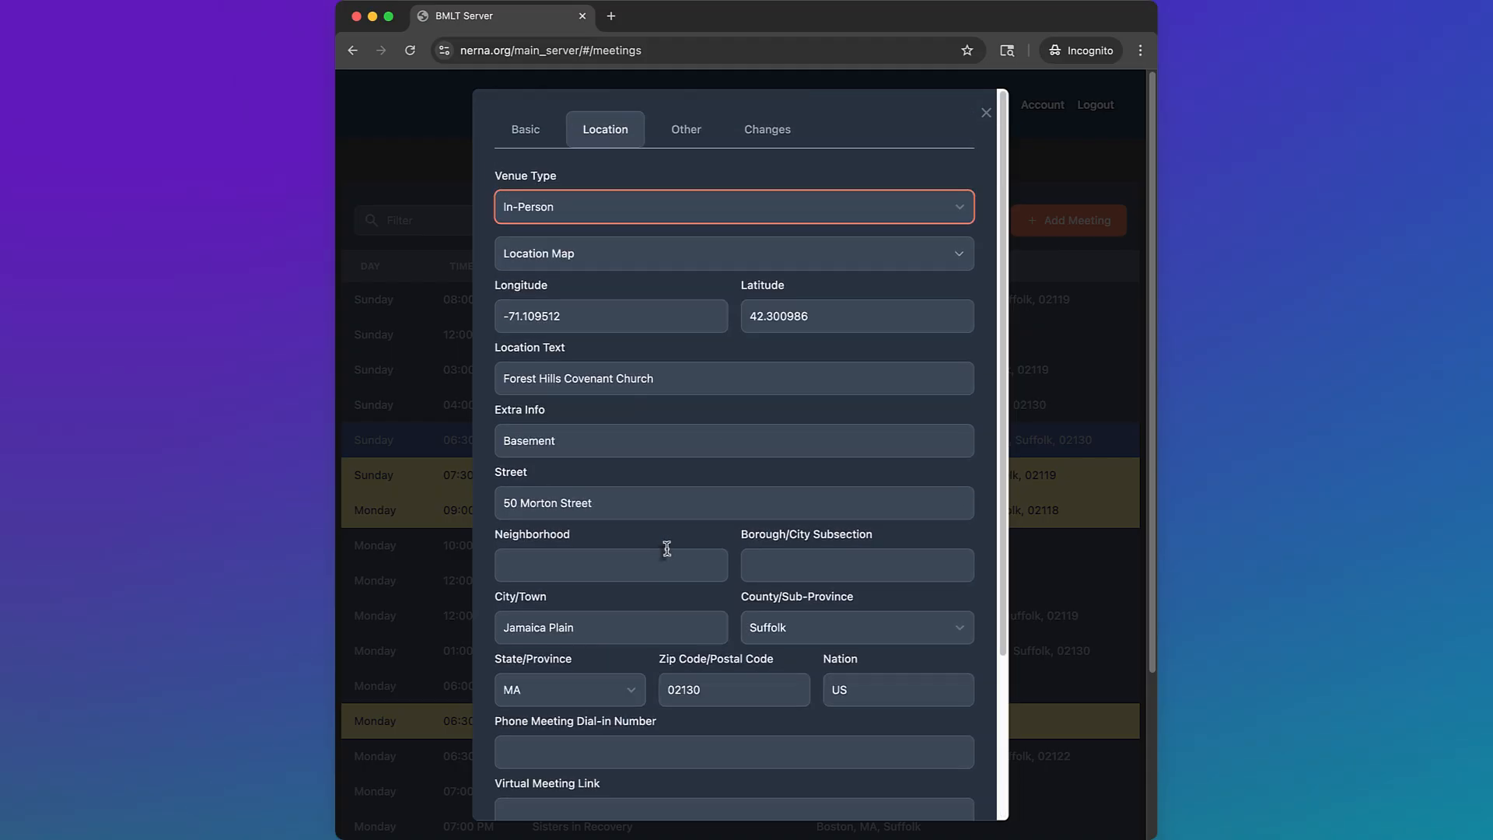
Replace the meeting's Train Lines entry with "Orange Line".
click(686, 130)
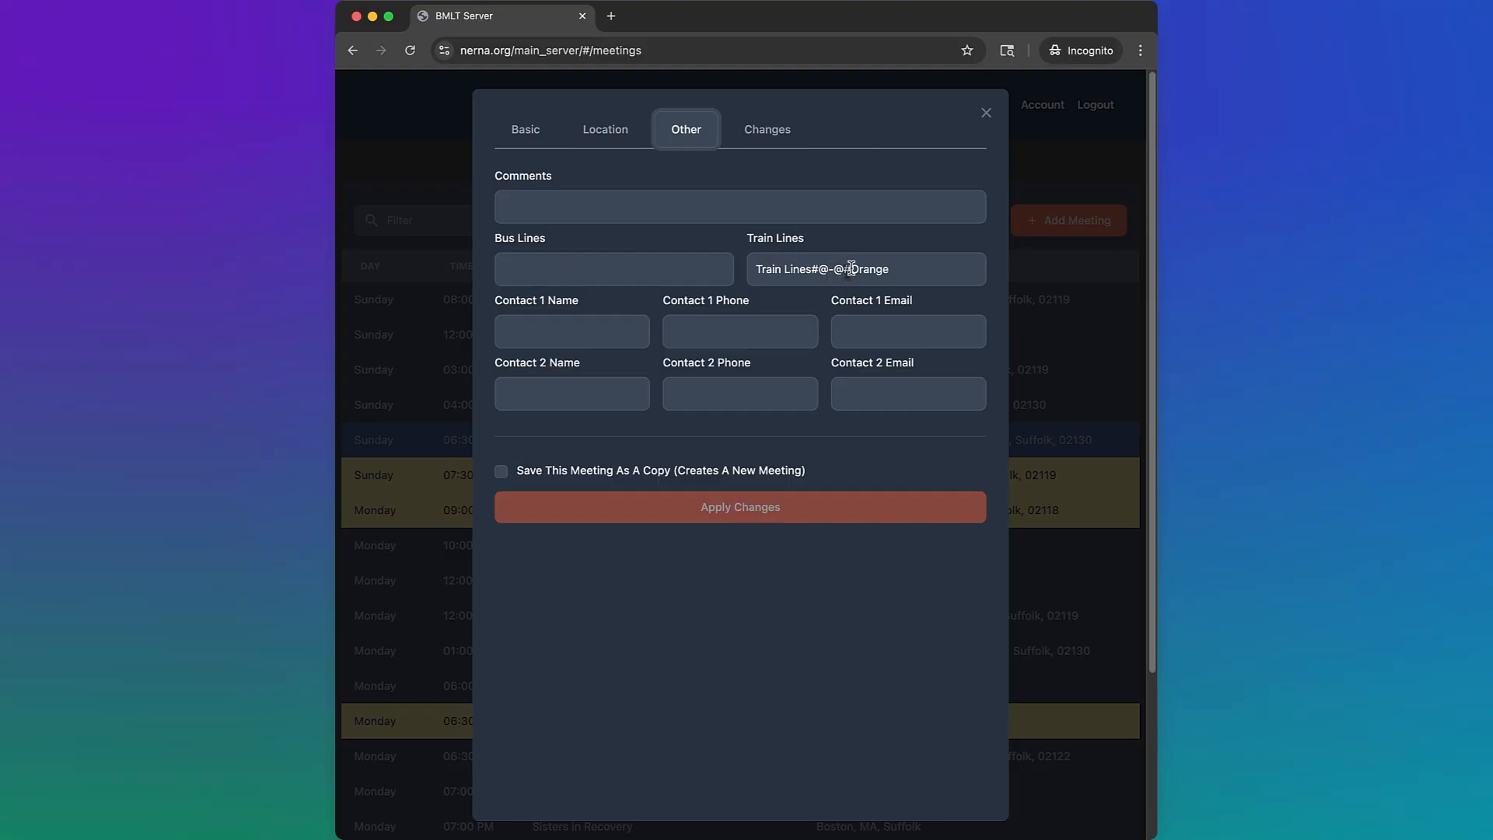
drag(850, 268, 735, 278)
key(BackSpace)
click(813, 274)
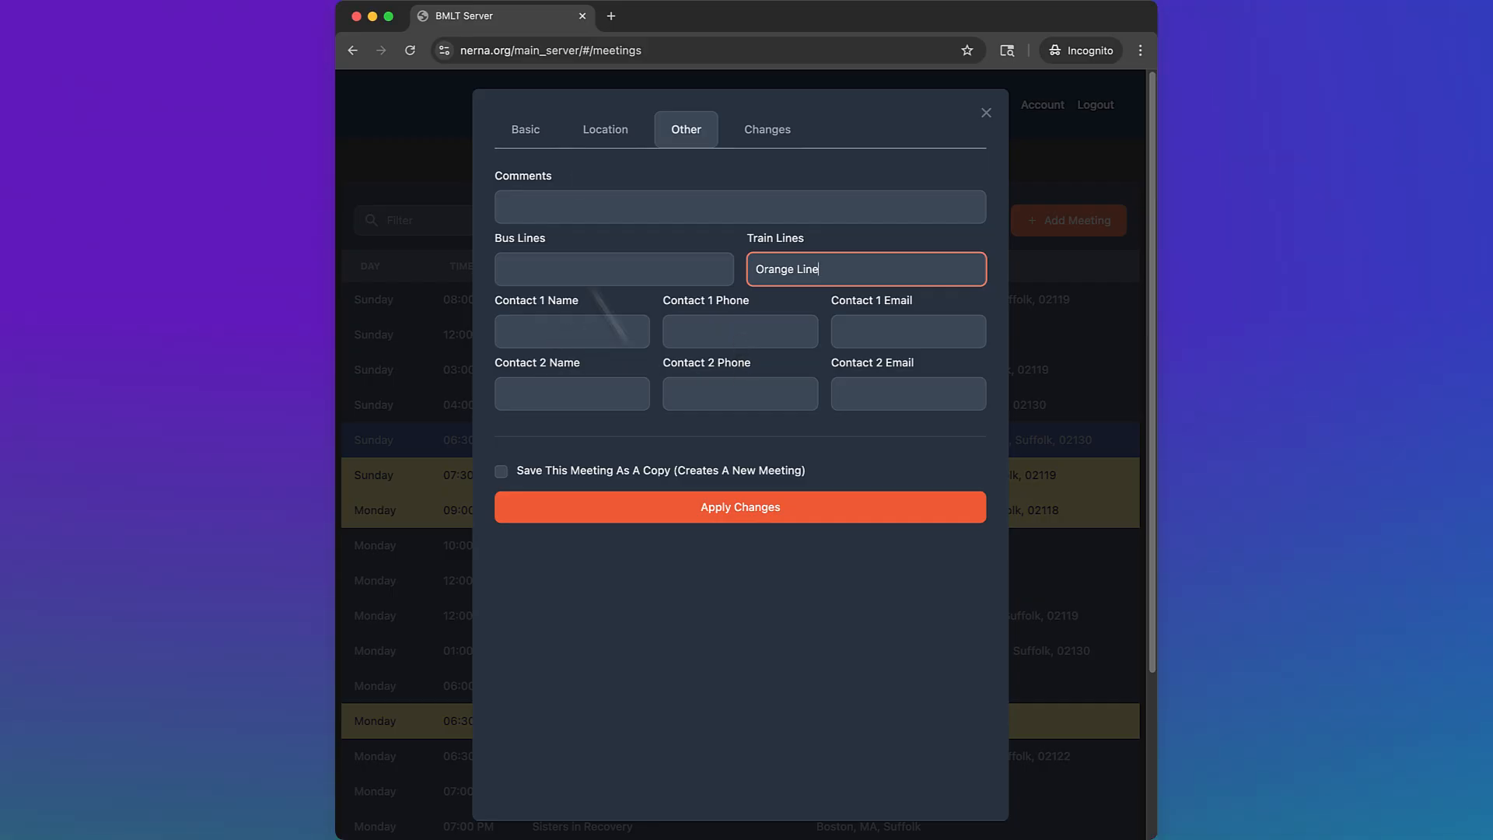
Review the change history of the "End Of The Line" meeting.
click(768, 131)
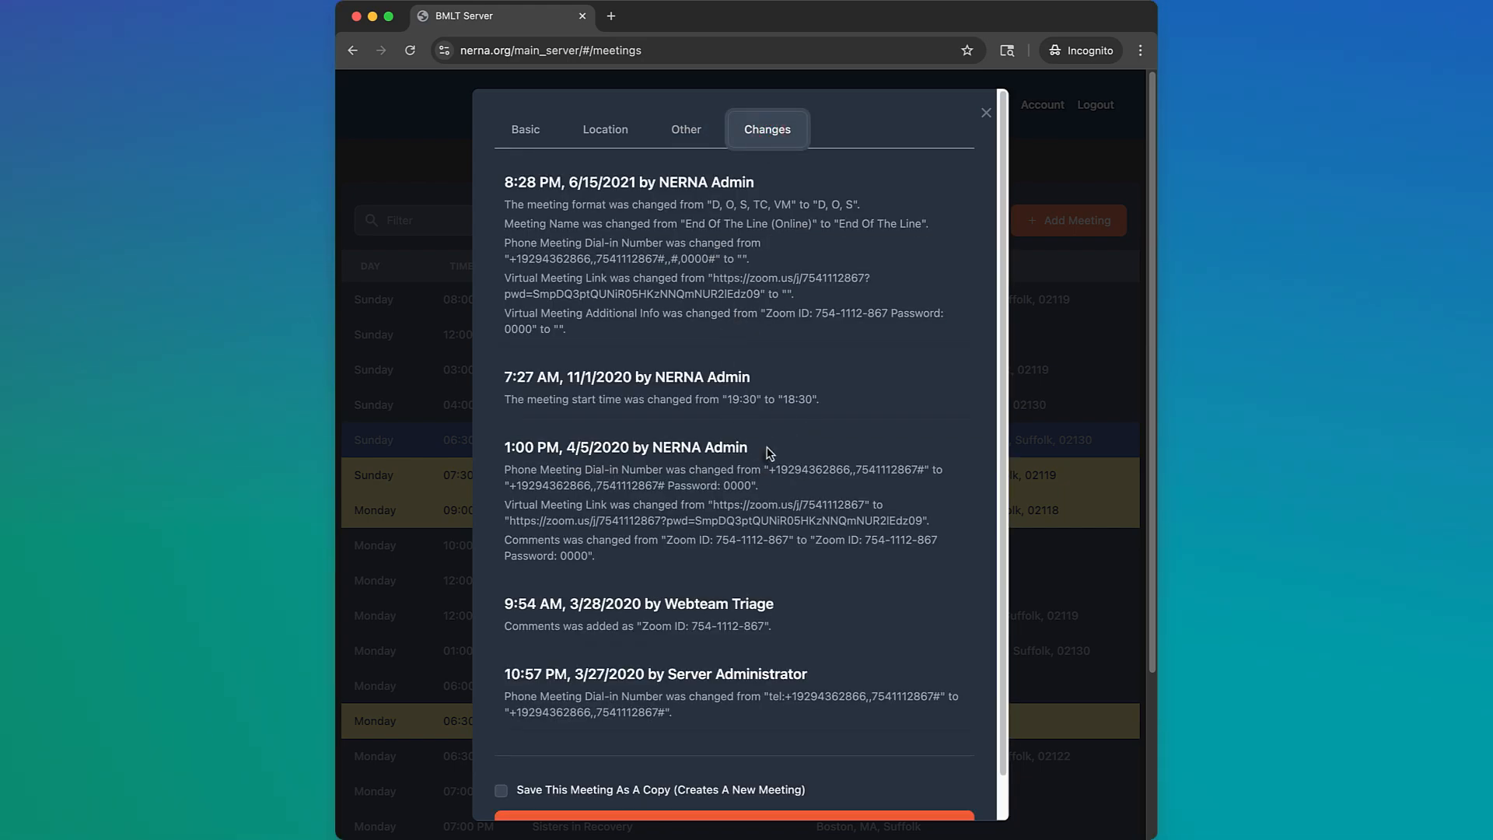
scroll(768, 451, down, 1)
scroll(767, 448, up, 1)
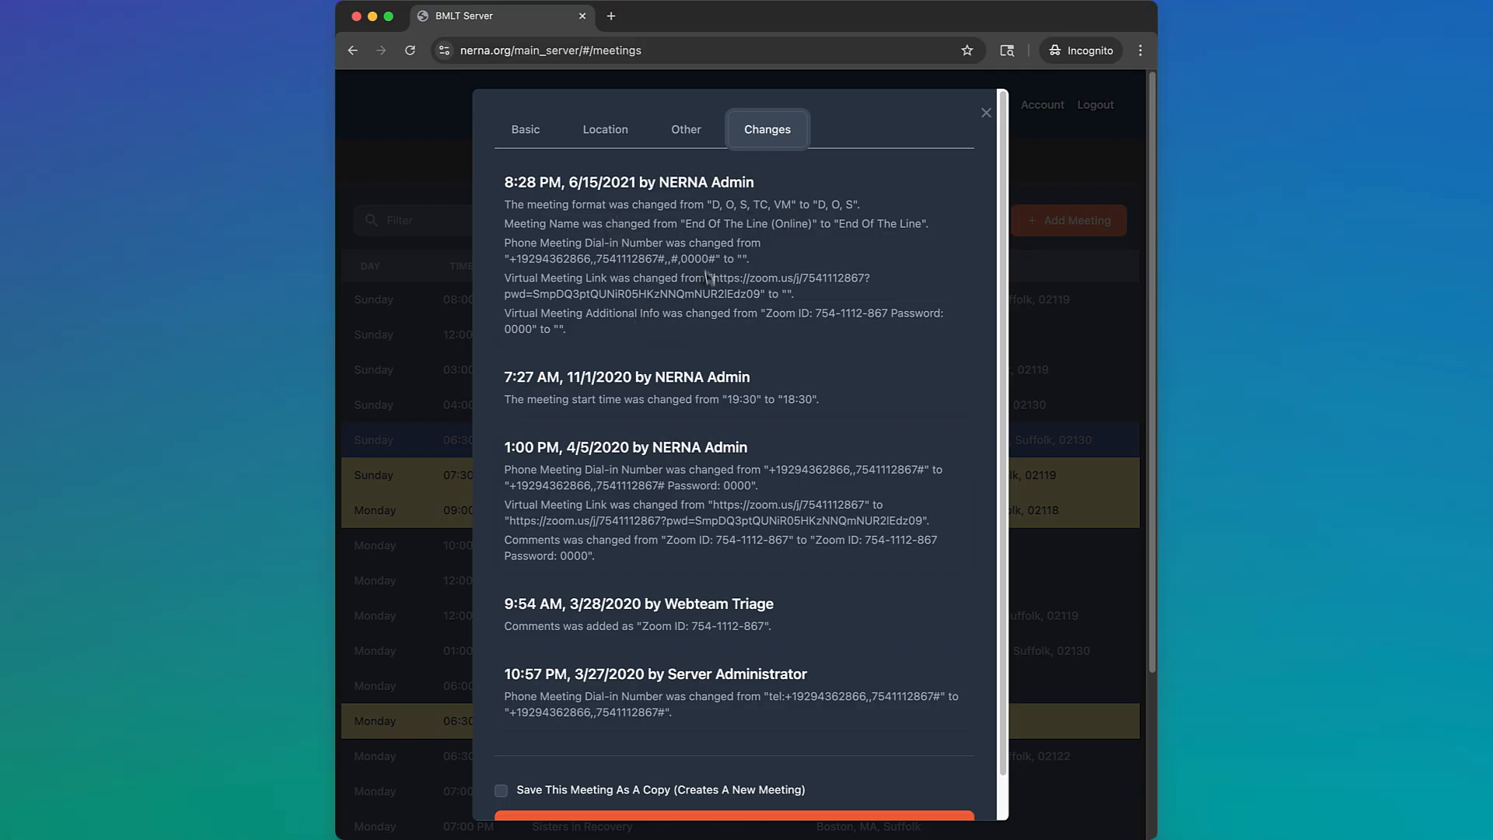
Recheck the meeting's other, location and basic details, and apply the changes.
click(680, 135)
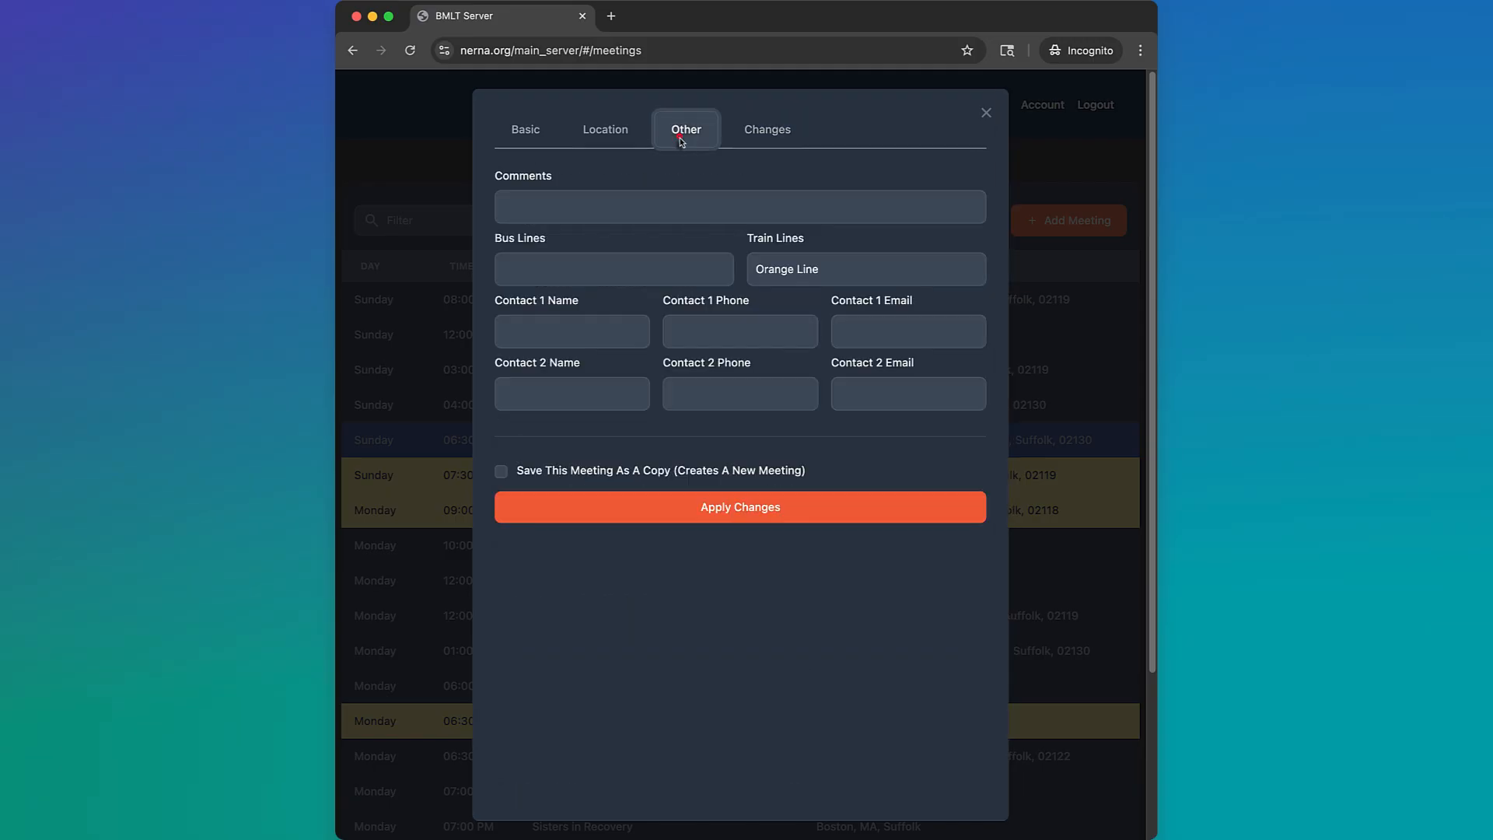
click(622, 139)
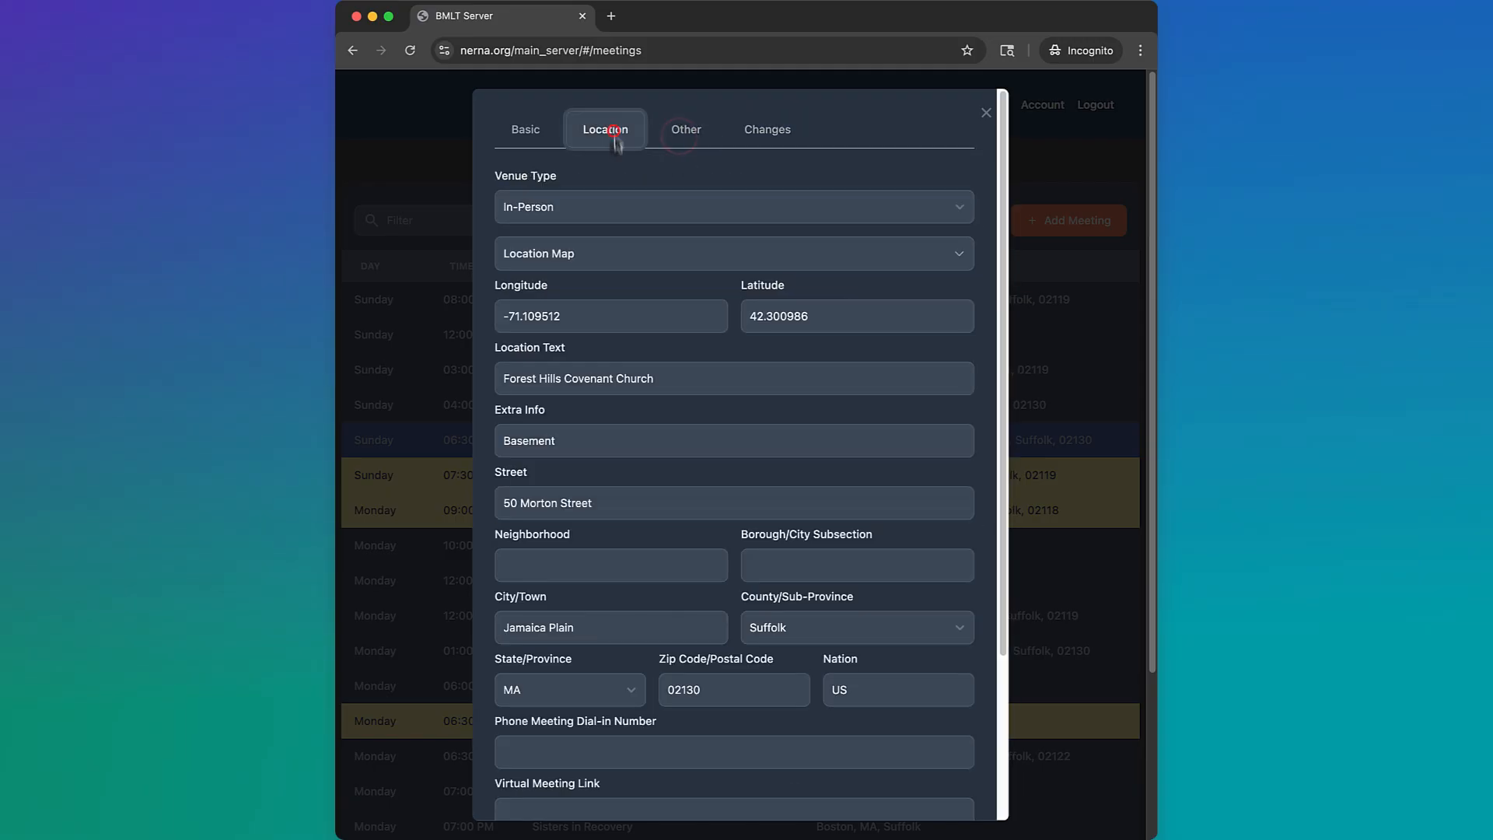
click(692, 130)
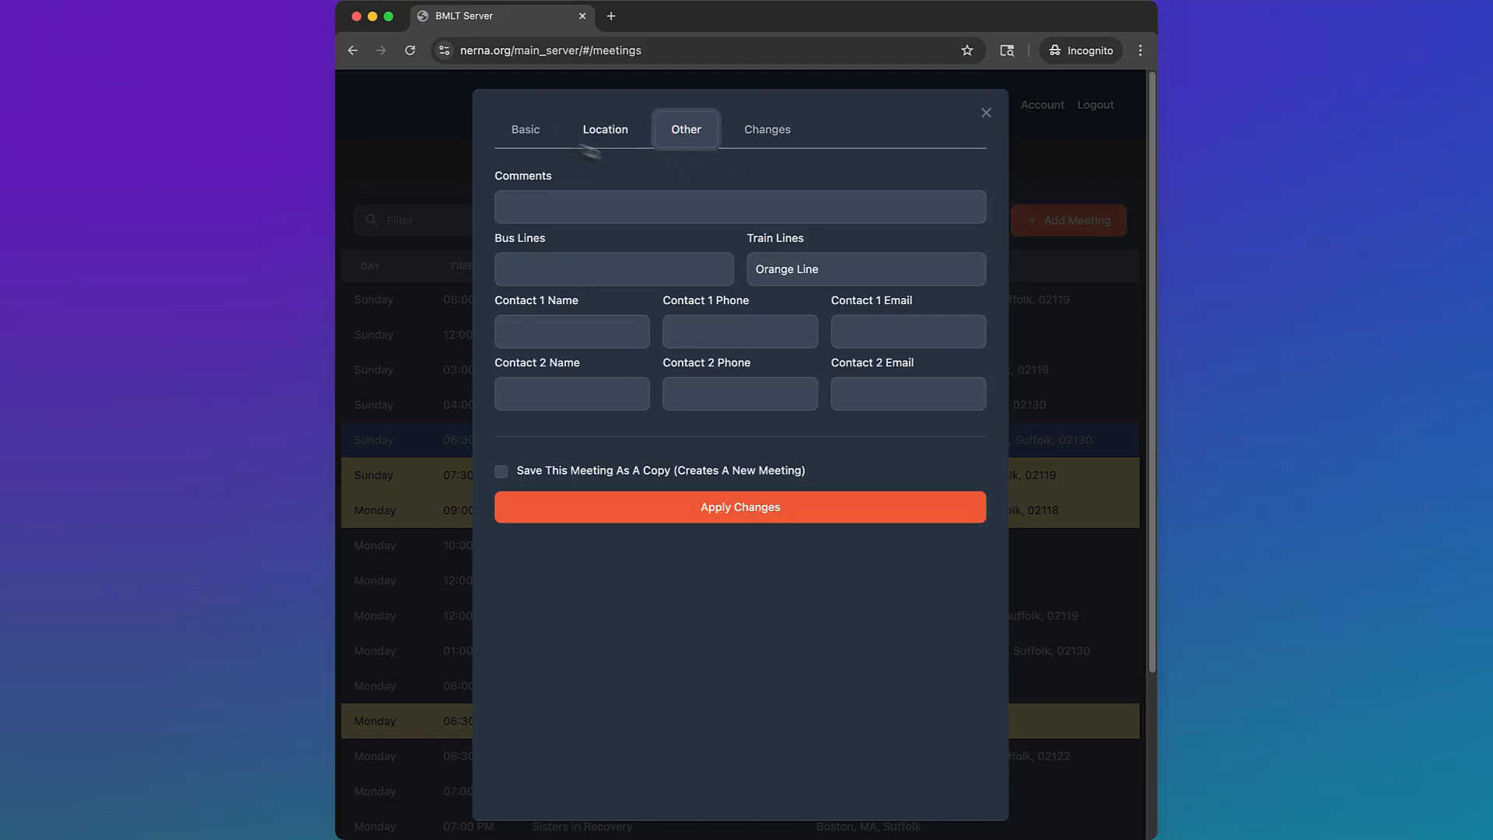
click(540, 139)
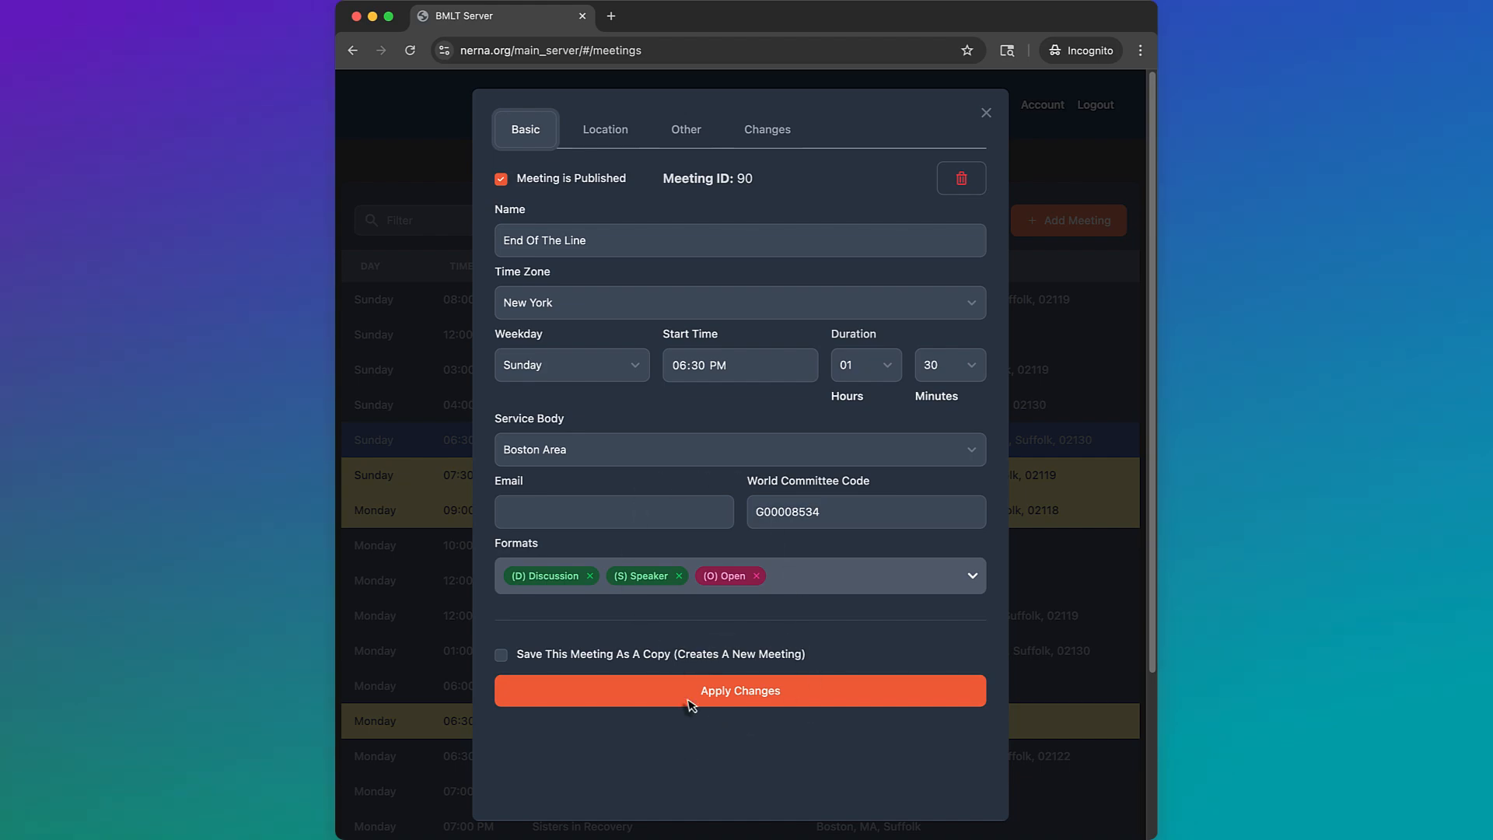
click(733, 696)
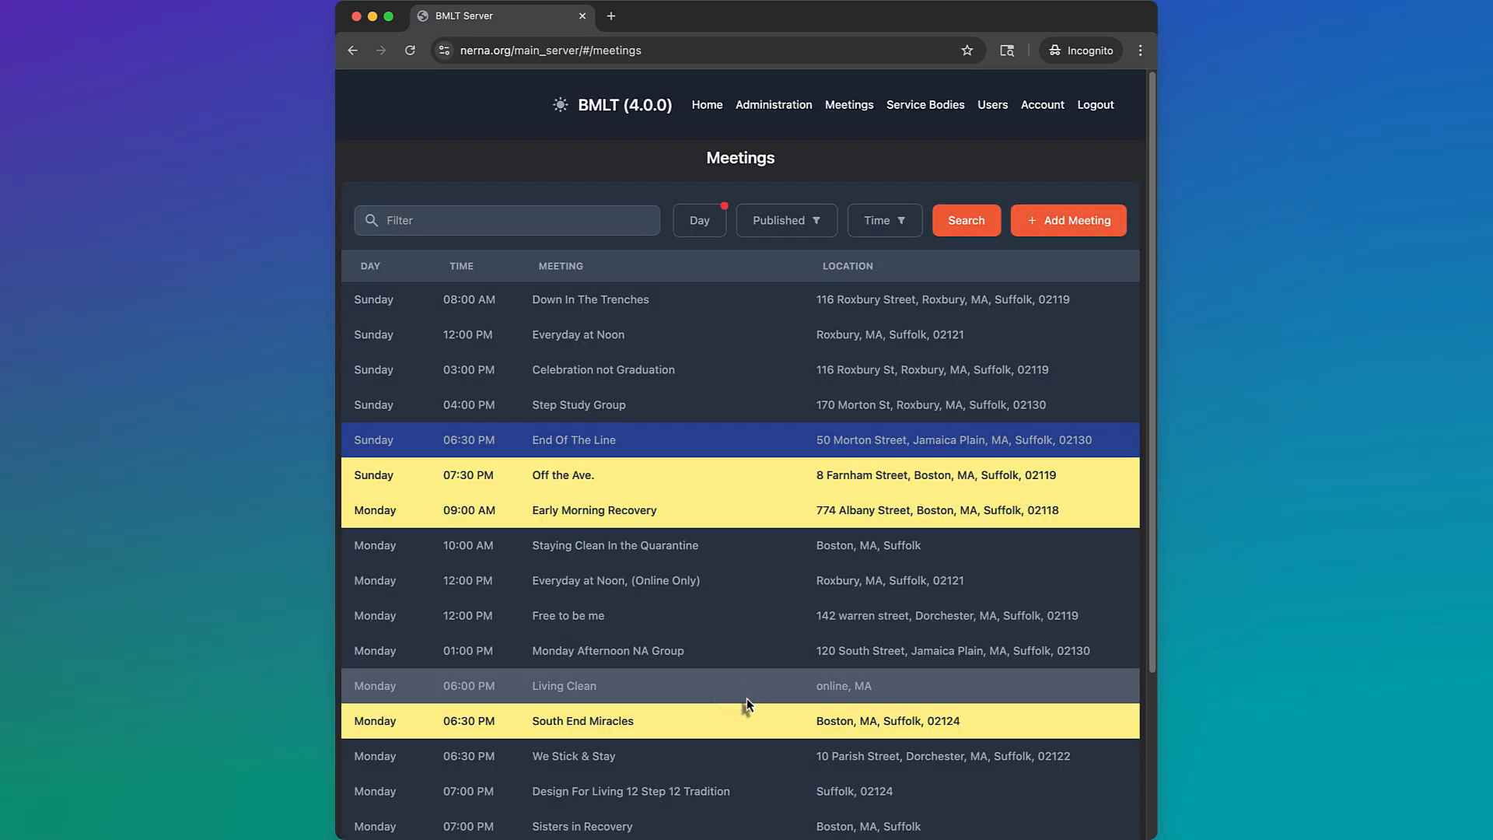
Reopen "End Of The Line", check its change history for the Train Lines edit, and close the meeting.
click(583, 439)
click(767, 144)
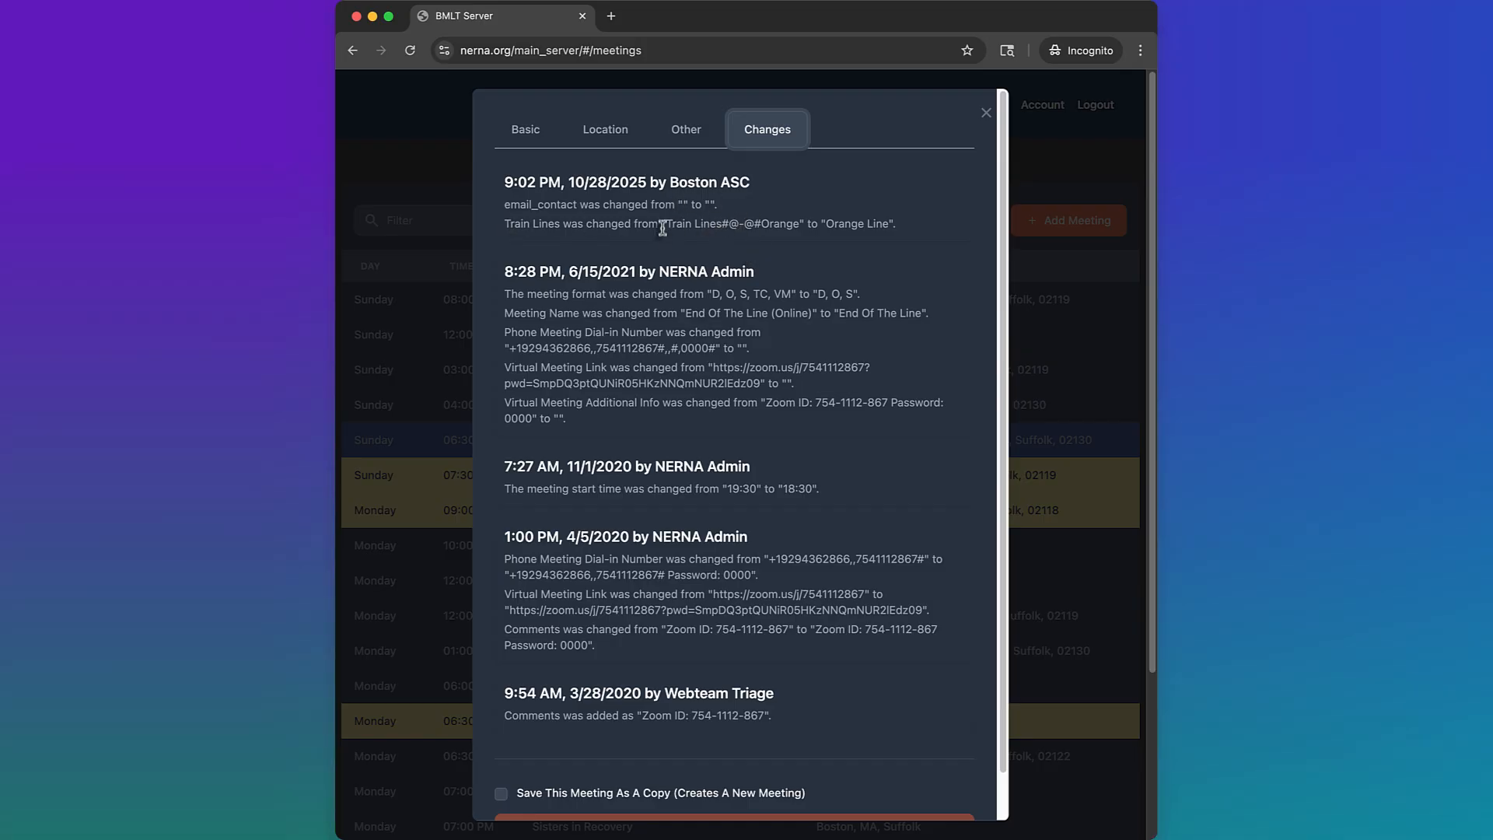
drag(663, 226, 754, 225)
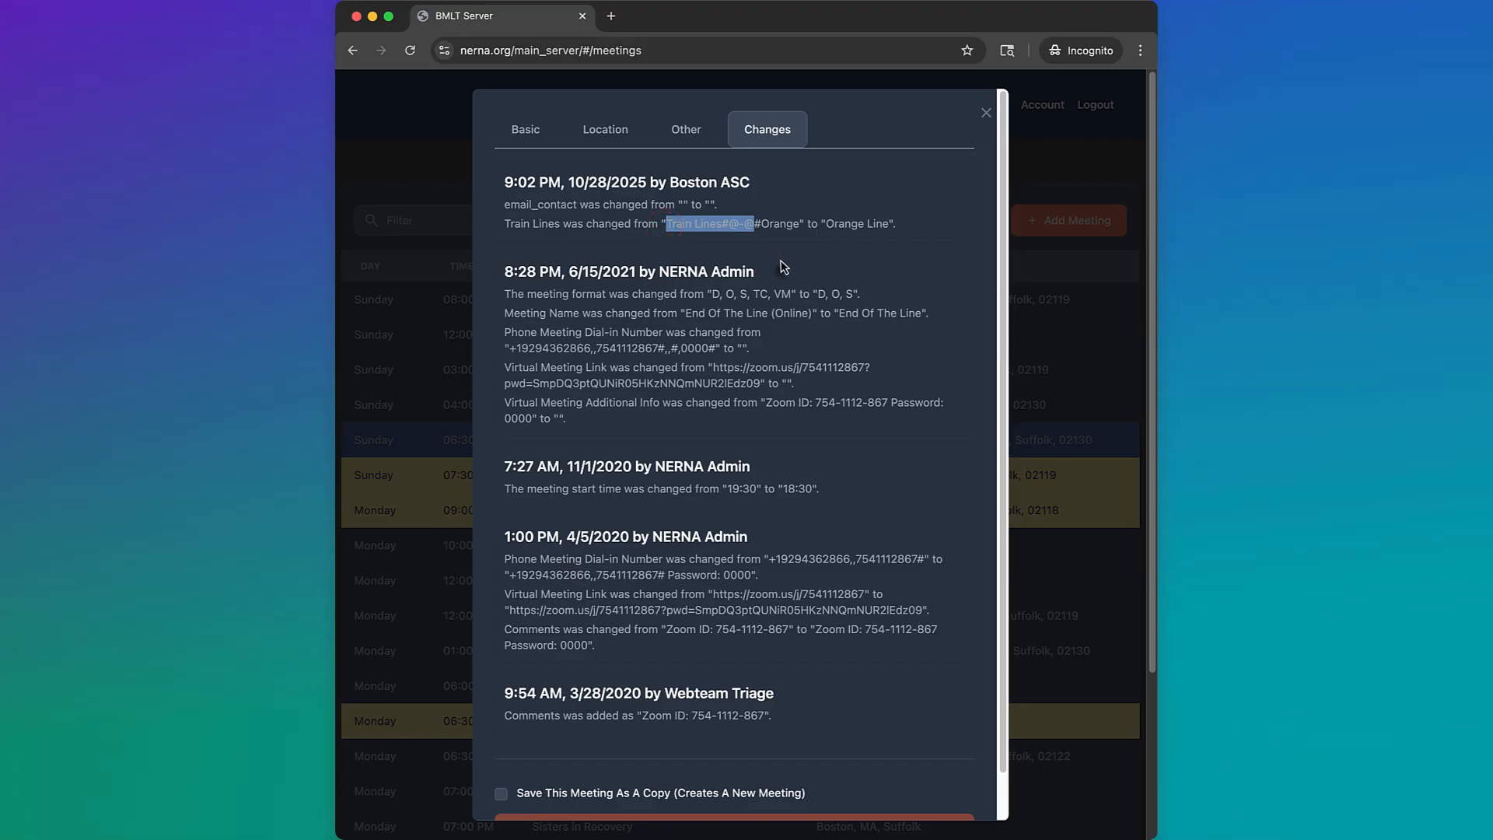
click(546, 132)
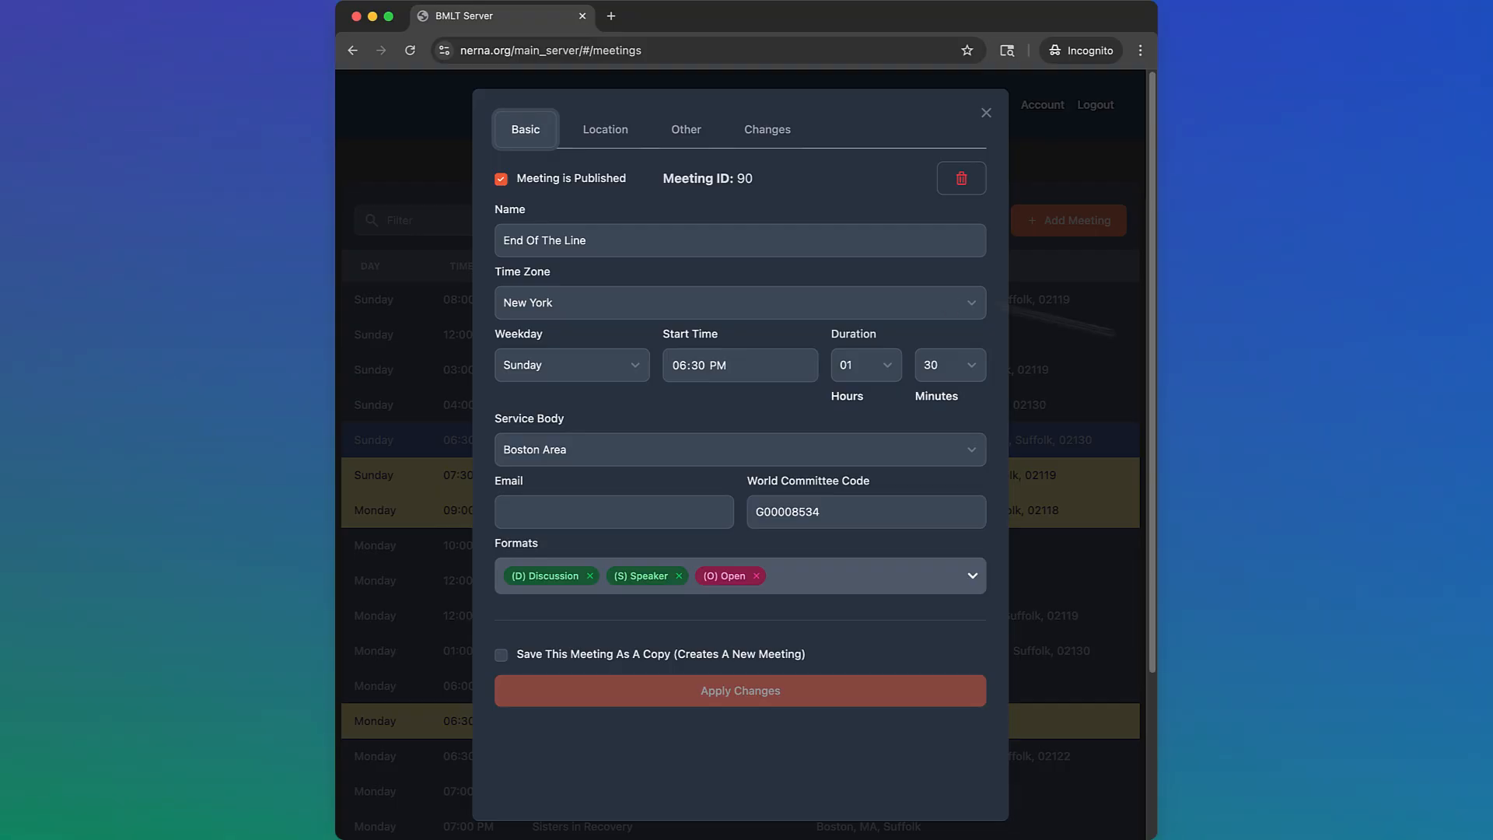
click(982, 114)
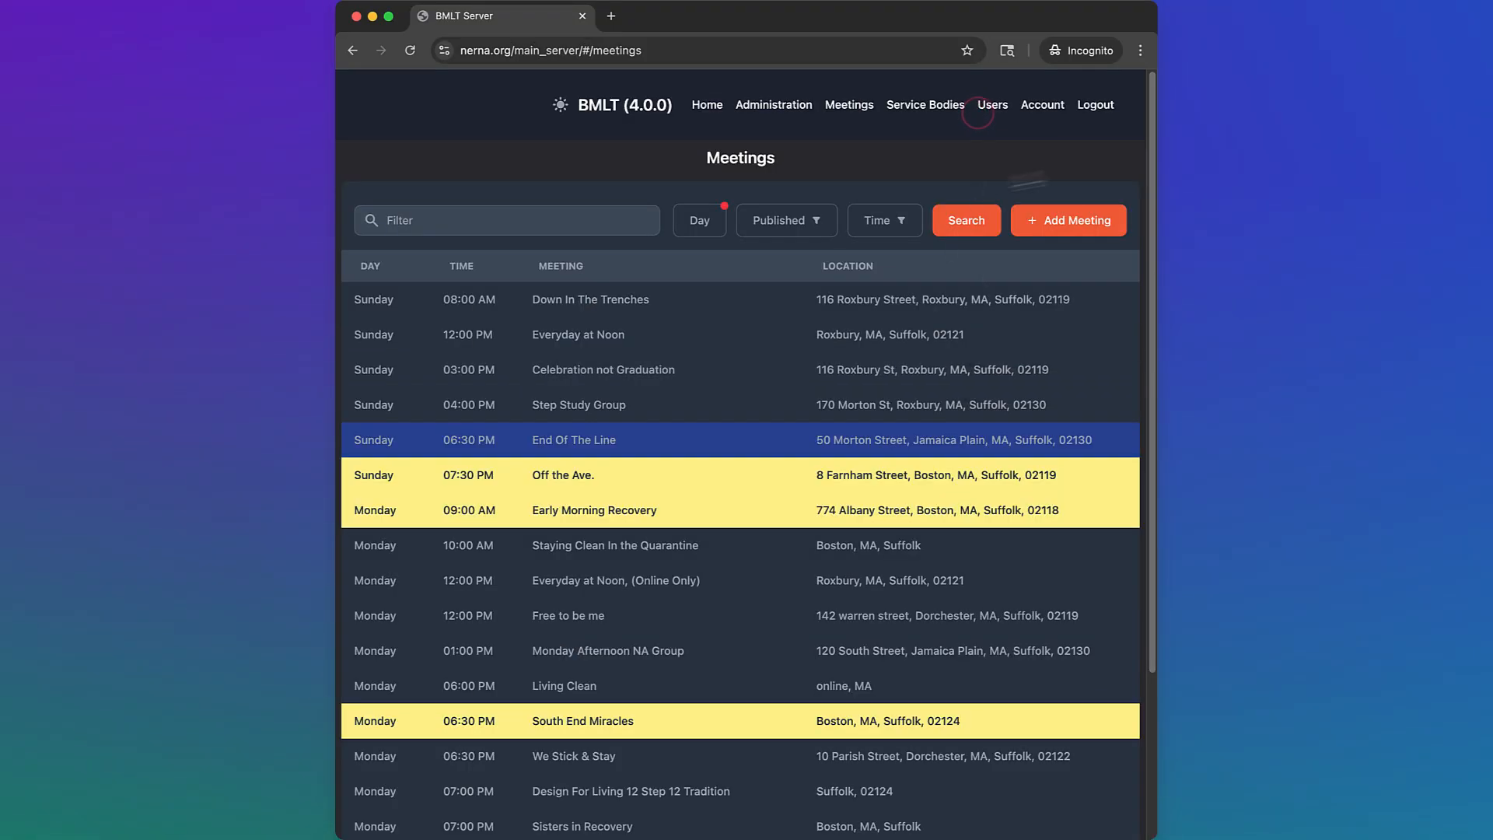
Examine the basic and location fields of a blank new meeting form, and close it without adding a meeting.
click(1072, 221)
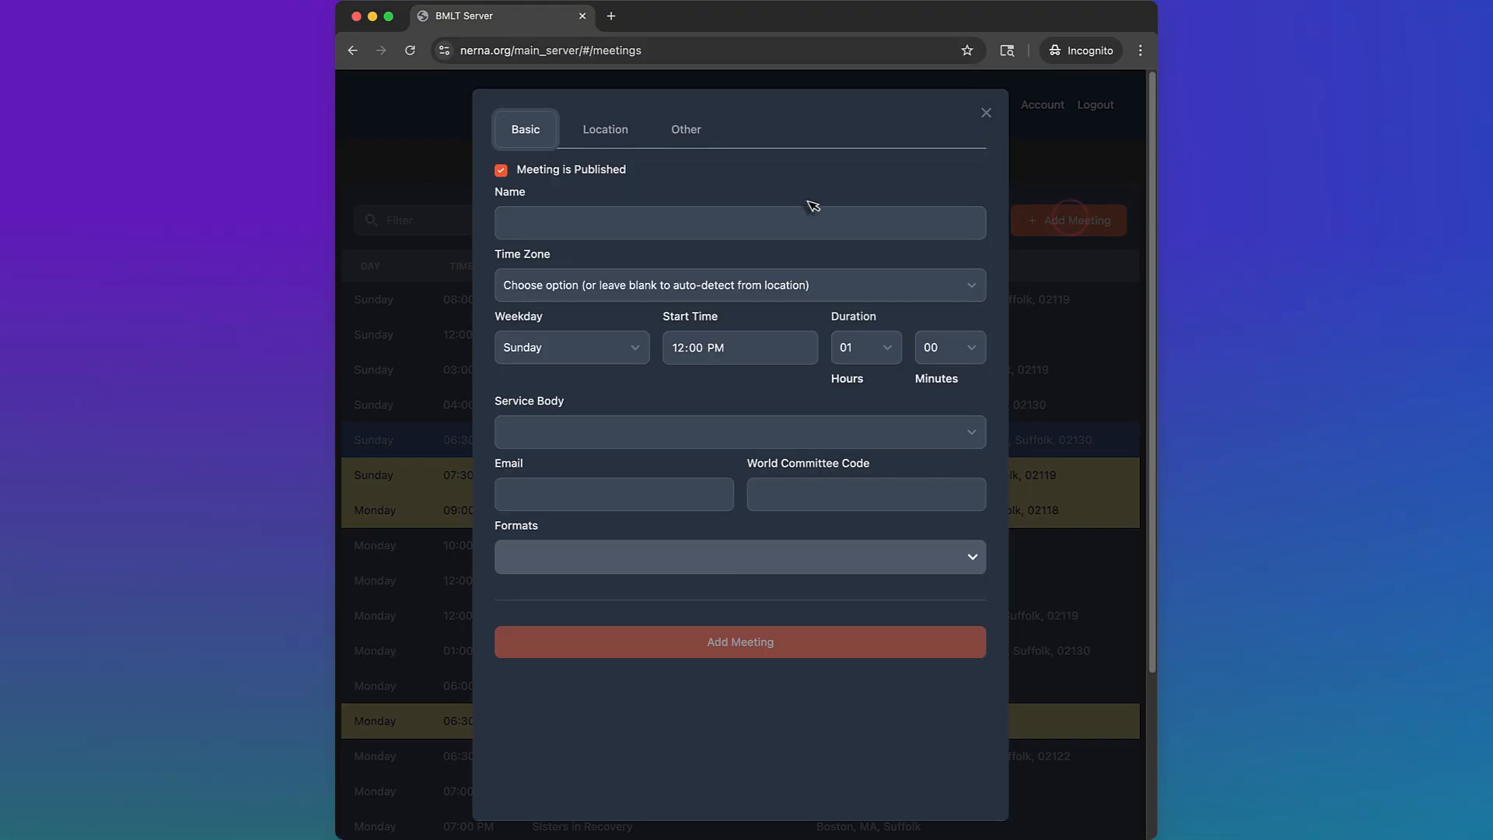
click(986, 114)
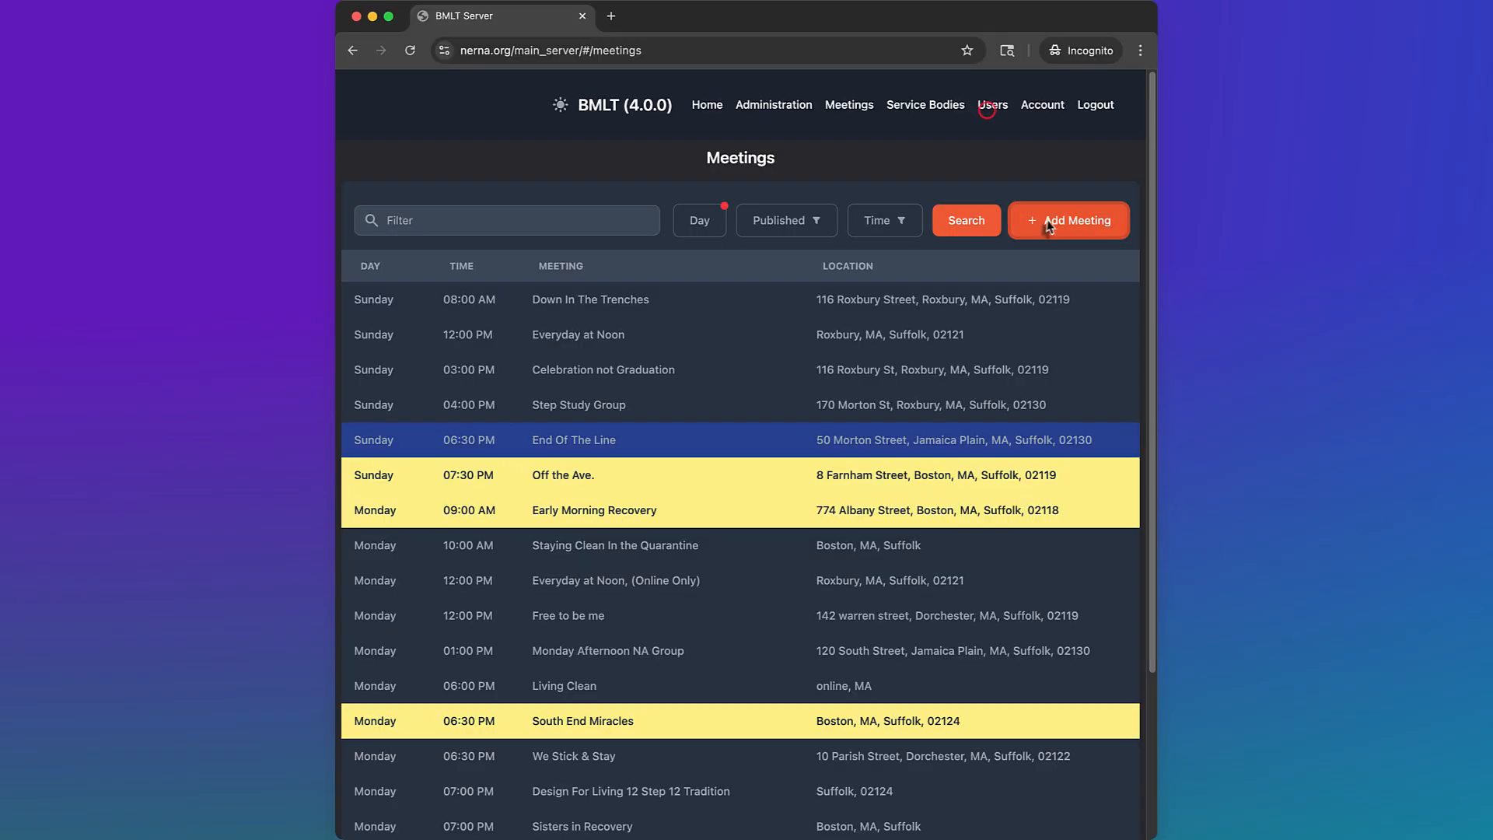
click(1048, 220)
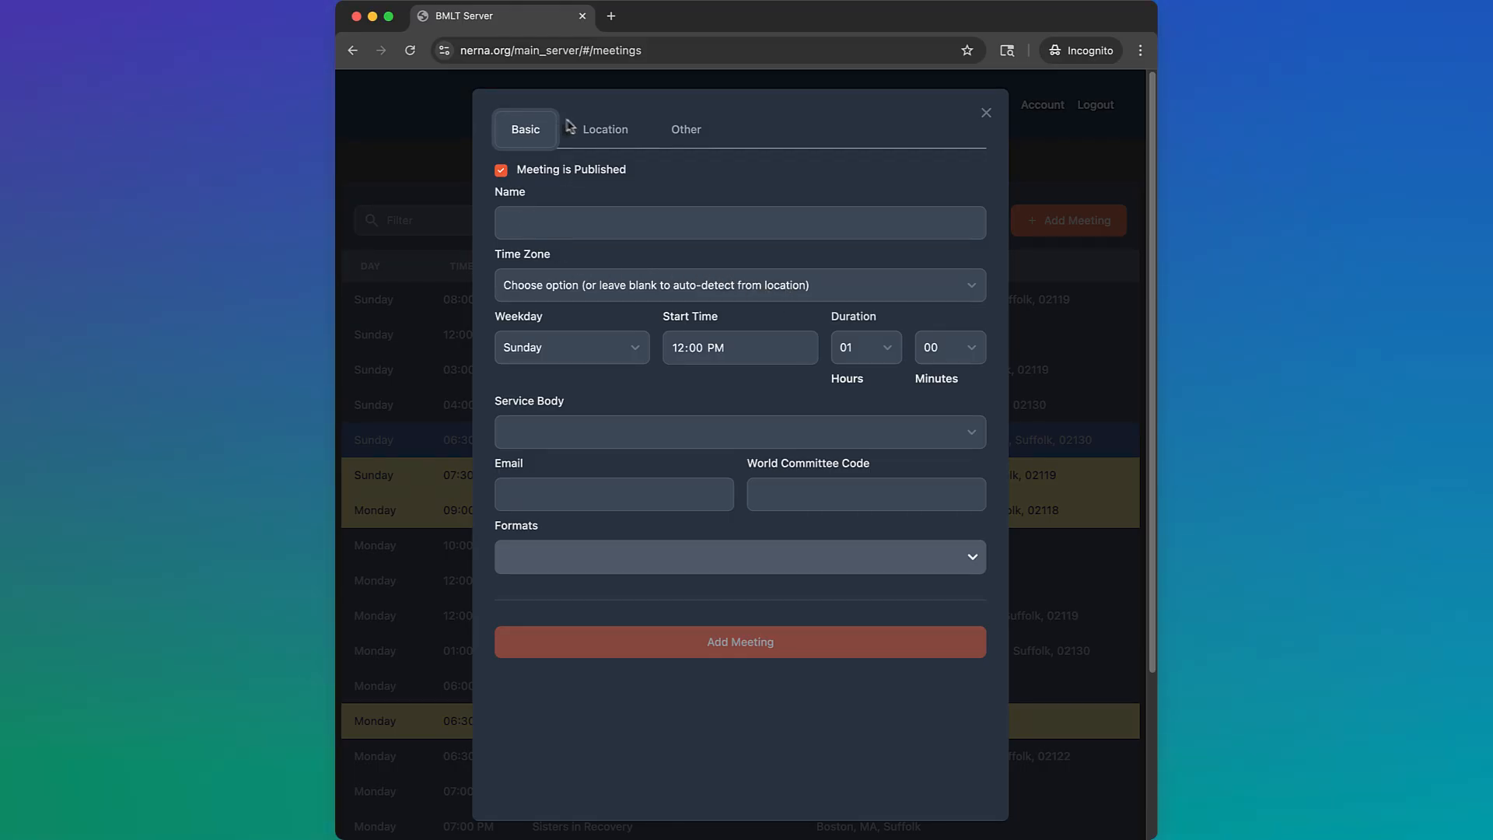
click(593, 131)
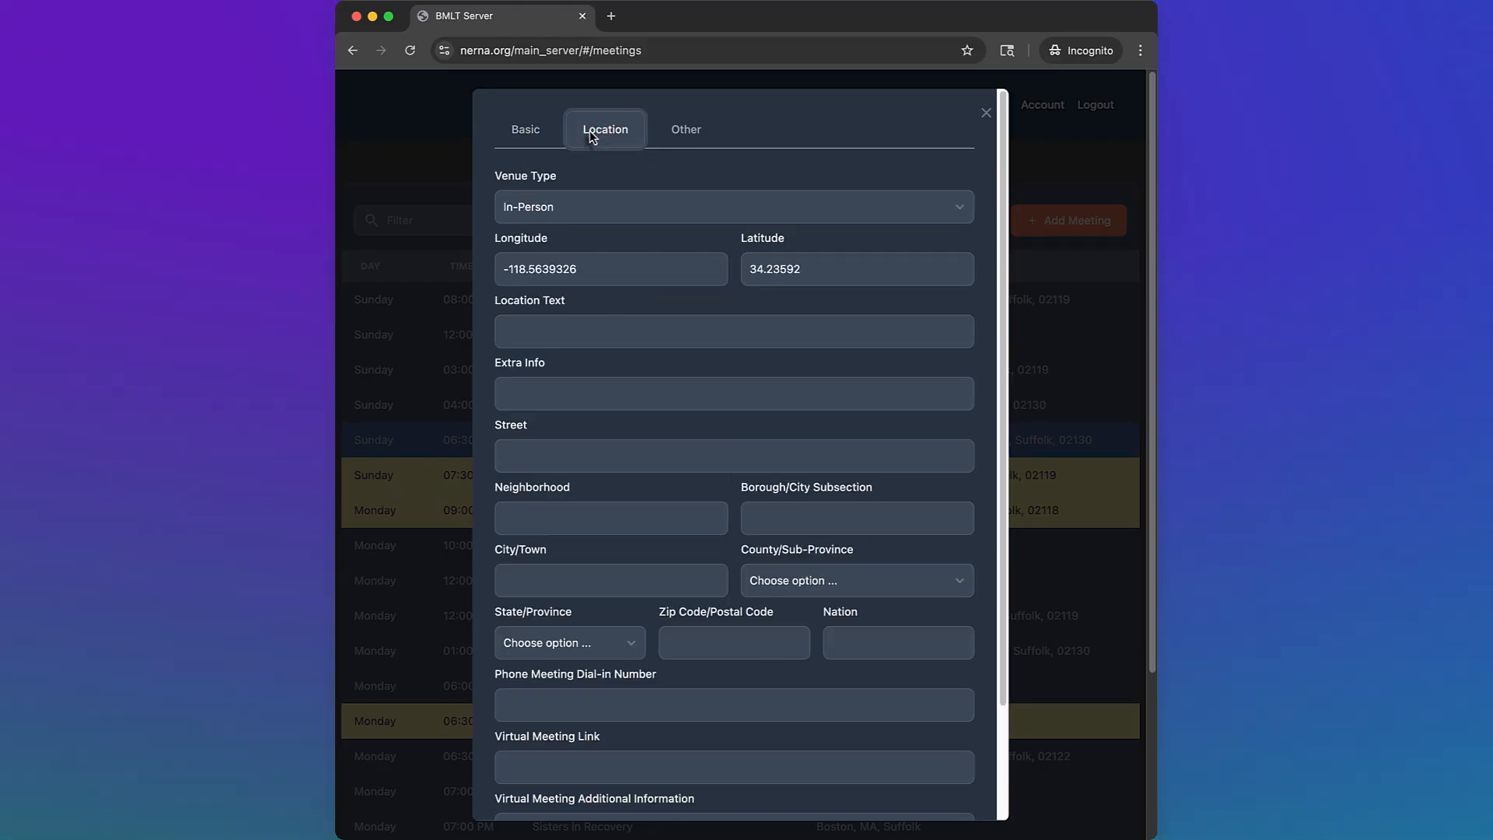
click(985, 115)
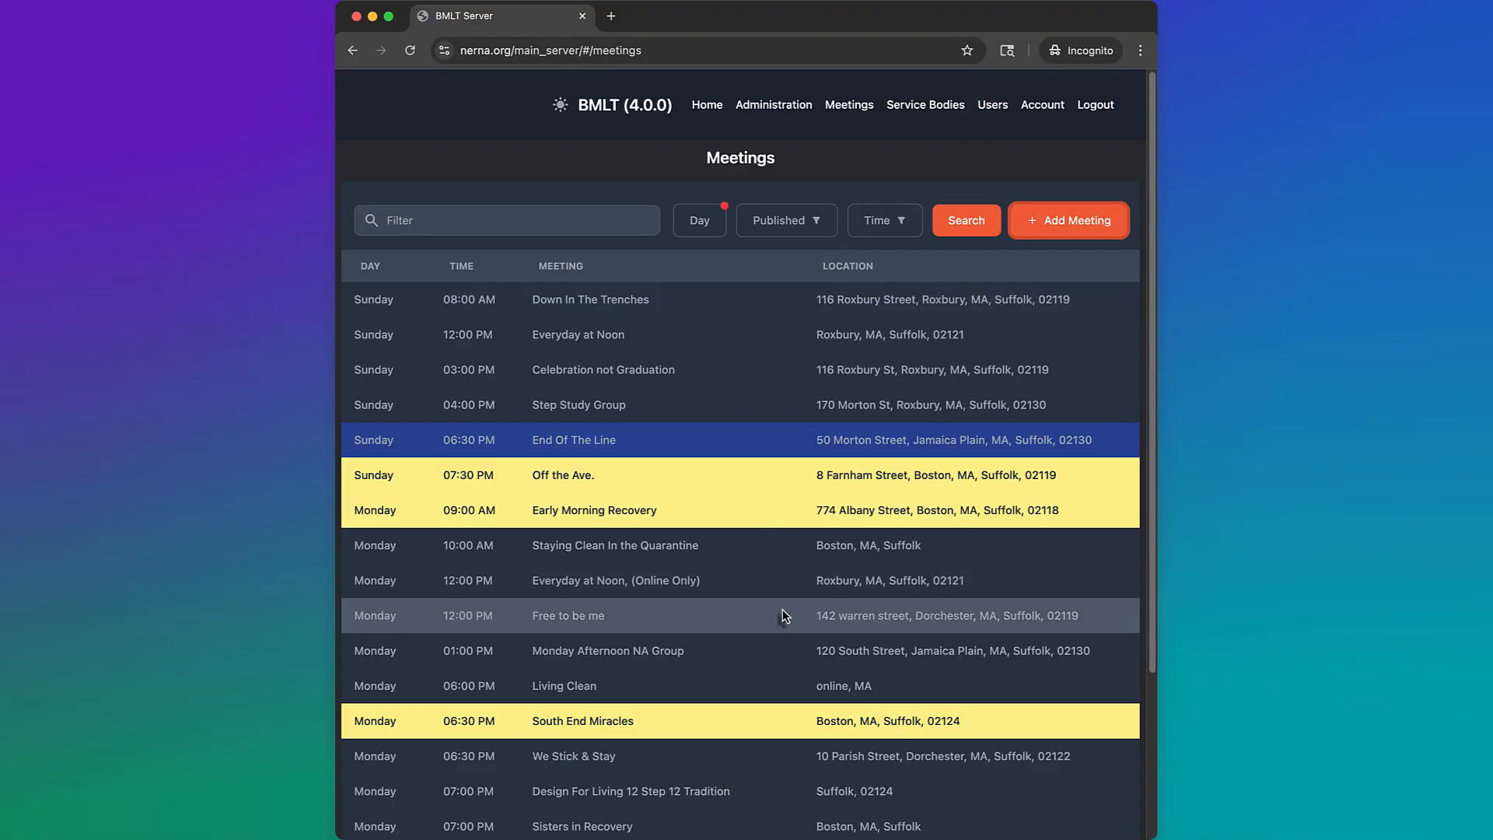
Reopen the "End Of The Line" meeting and enable saving it as a copy that creates a new meeting.
click(618, 443)
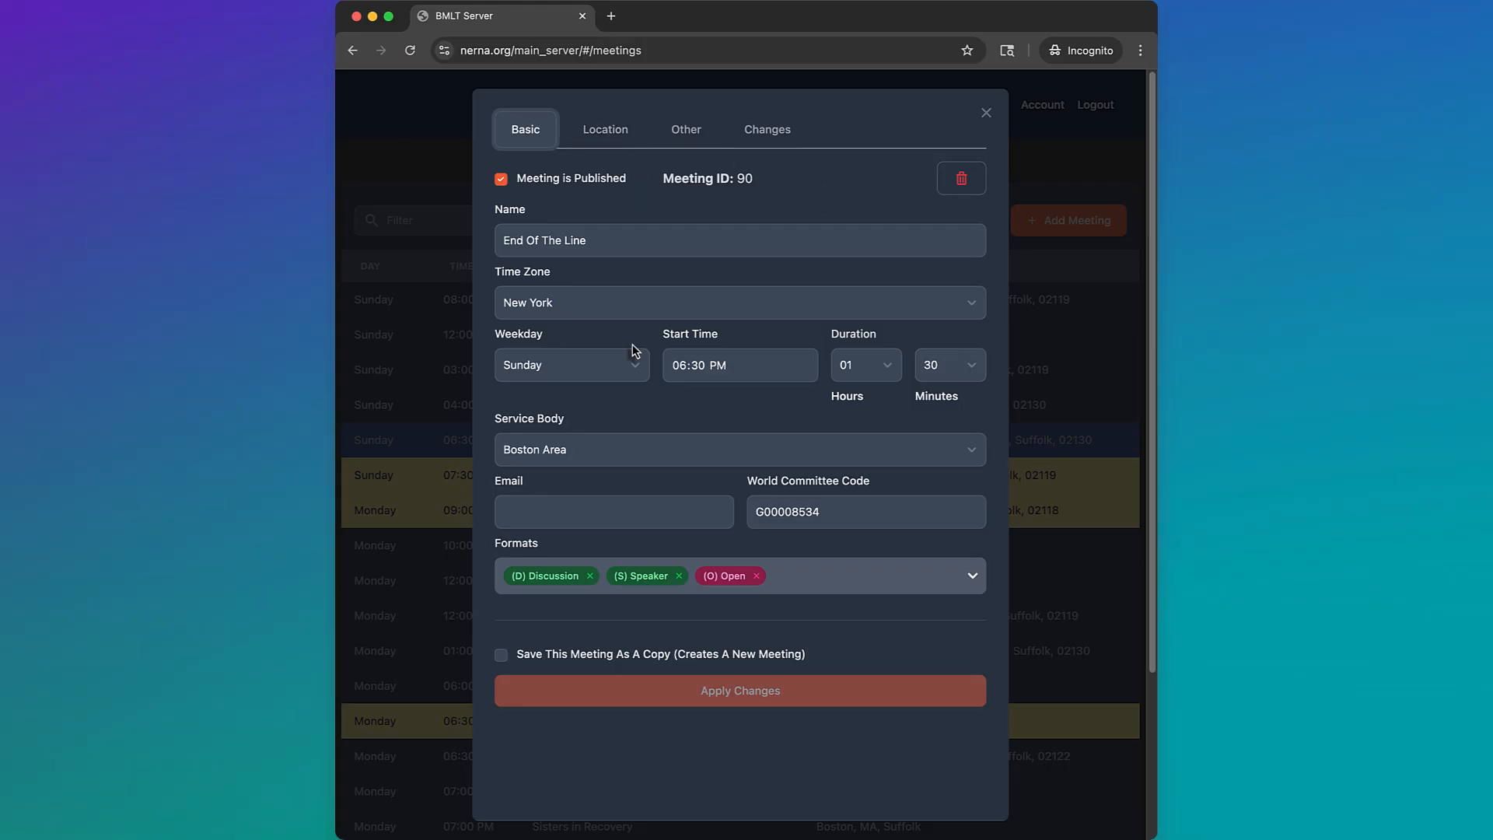
click(501, 655)
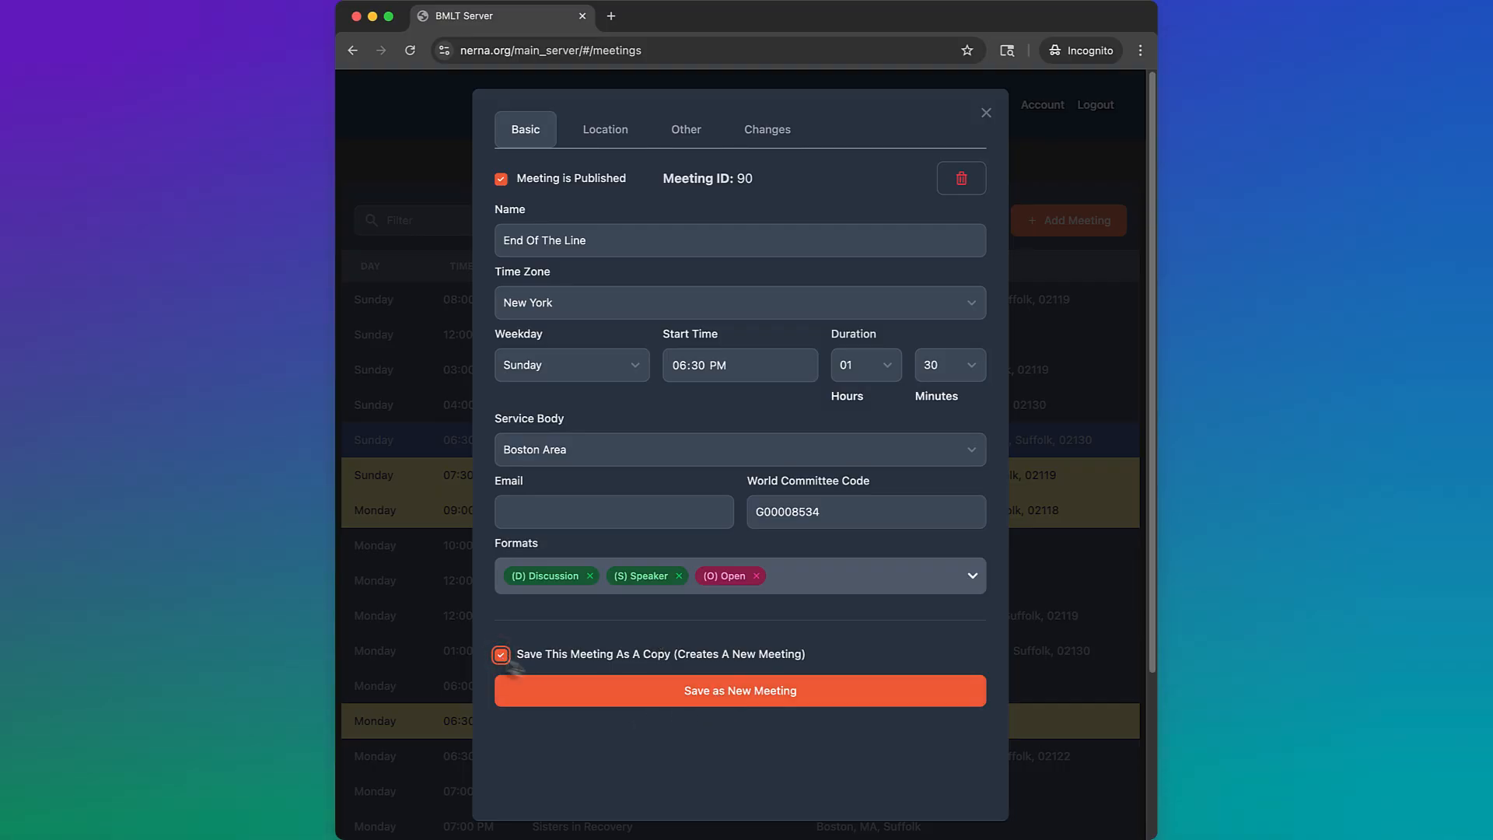
drag(607, 238, 500, 238)
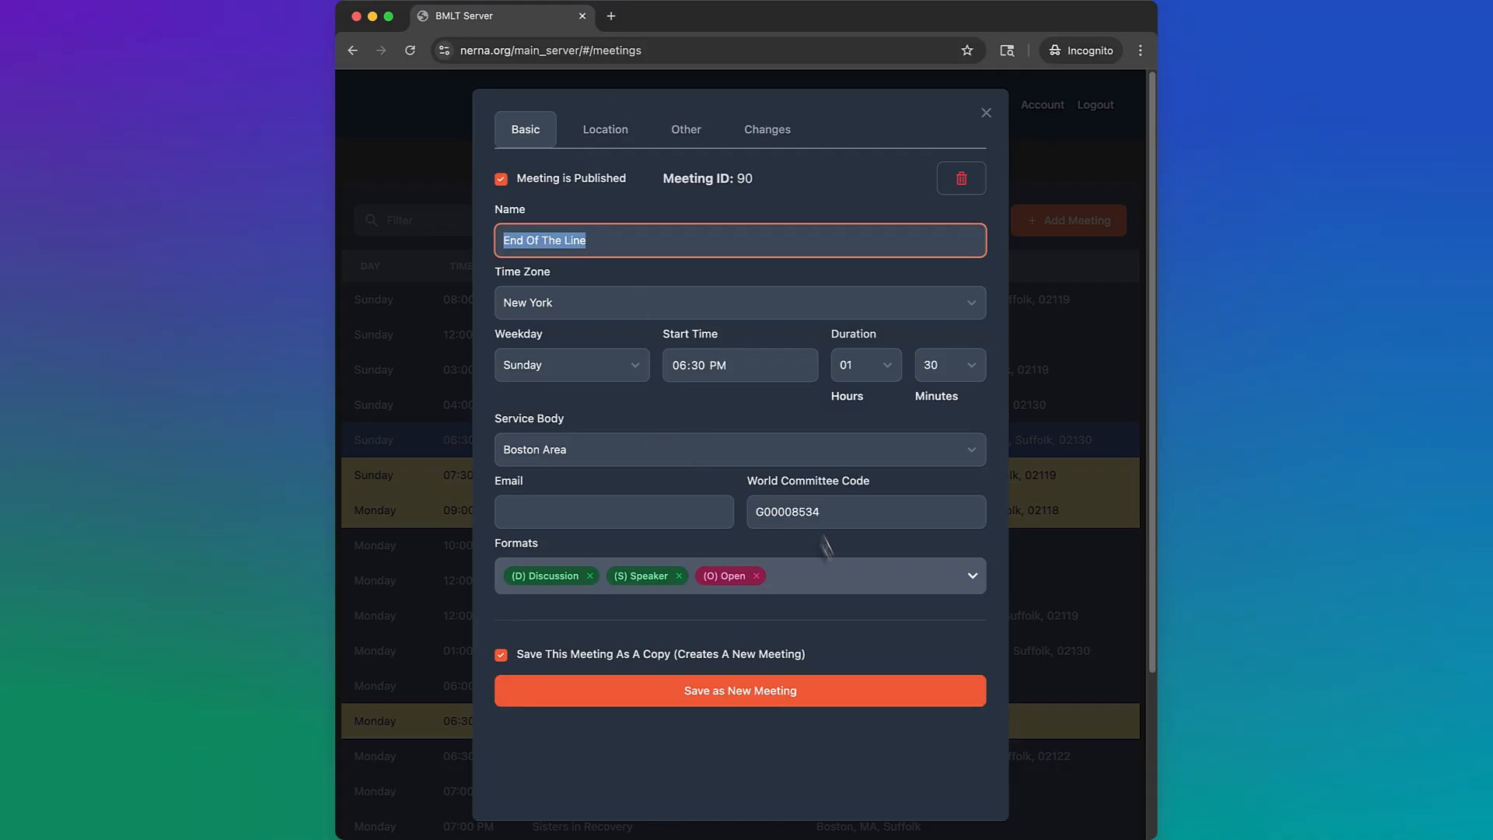
Examine the format options available for the meeting copy, from Ask-It-Basket through Traditions Workshop, without changing the selected formats.
click(846, 581)
scroll(710, 711, down, 1)
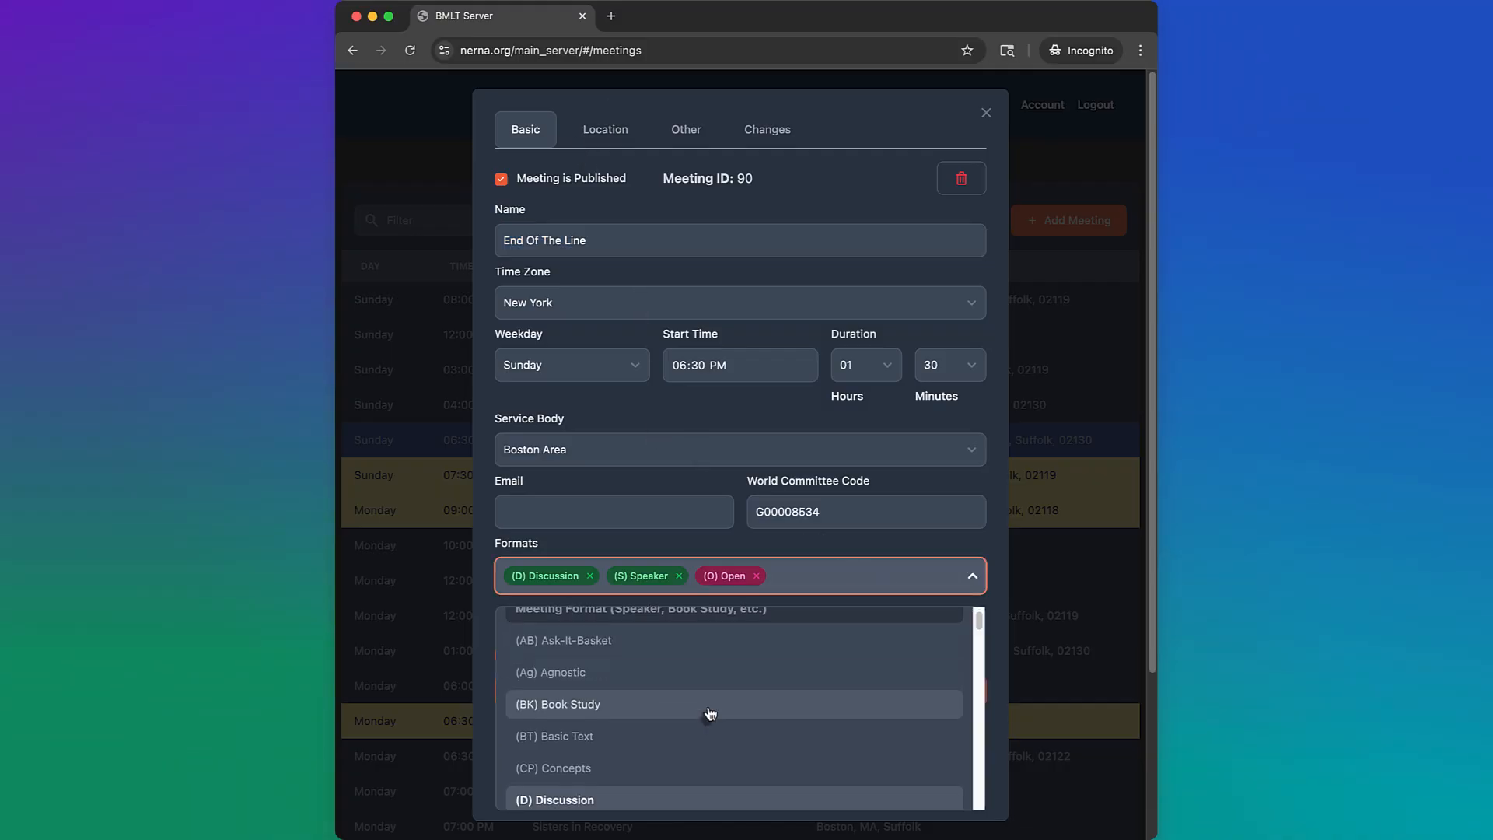
scroll(710, 713, down, 8)
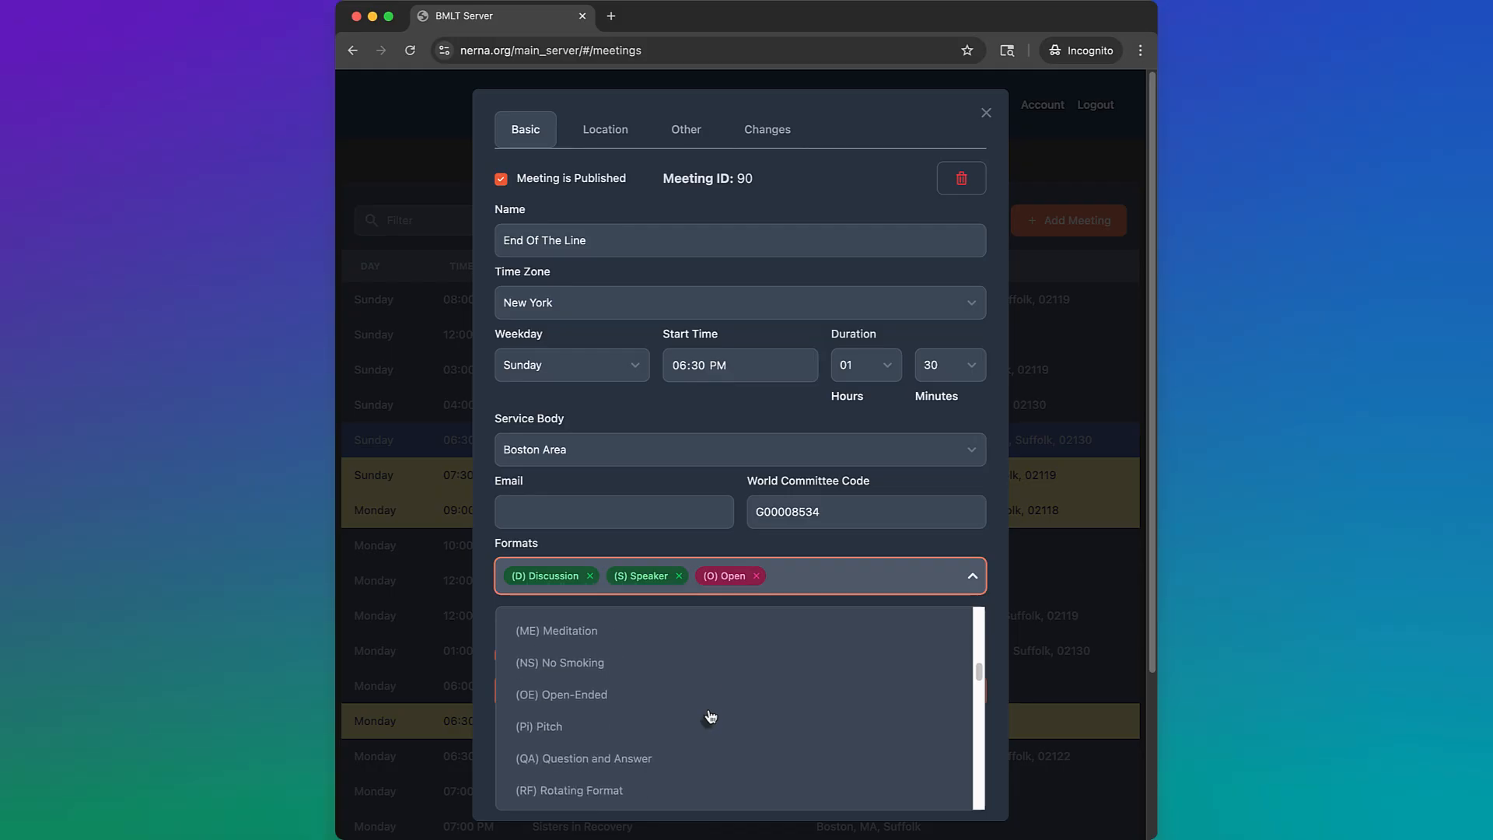
scroll(710, 715, down, 3)
scroll(710, 715, up, 4)
scroll(710, 716, down, 2)
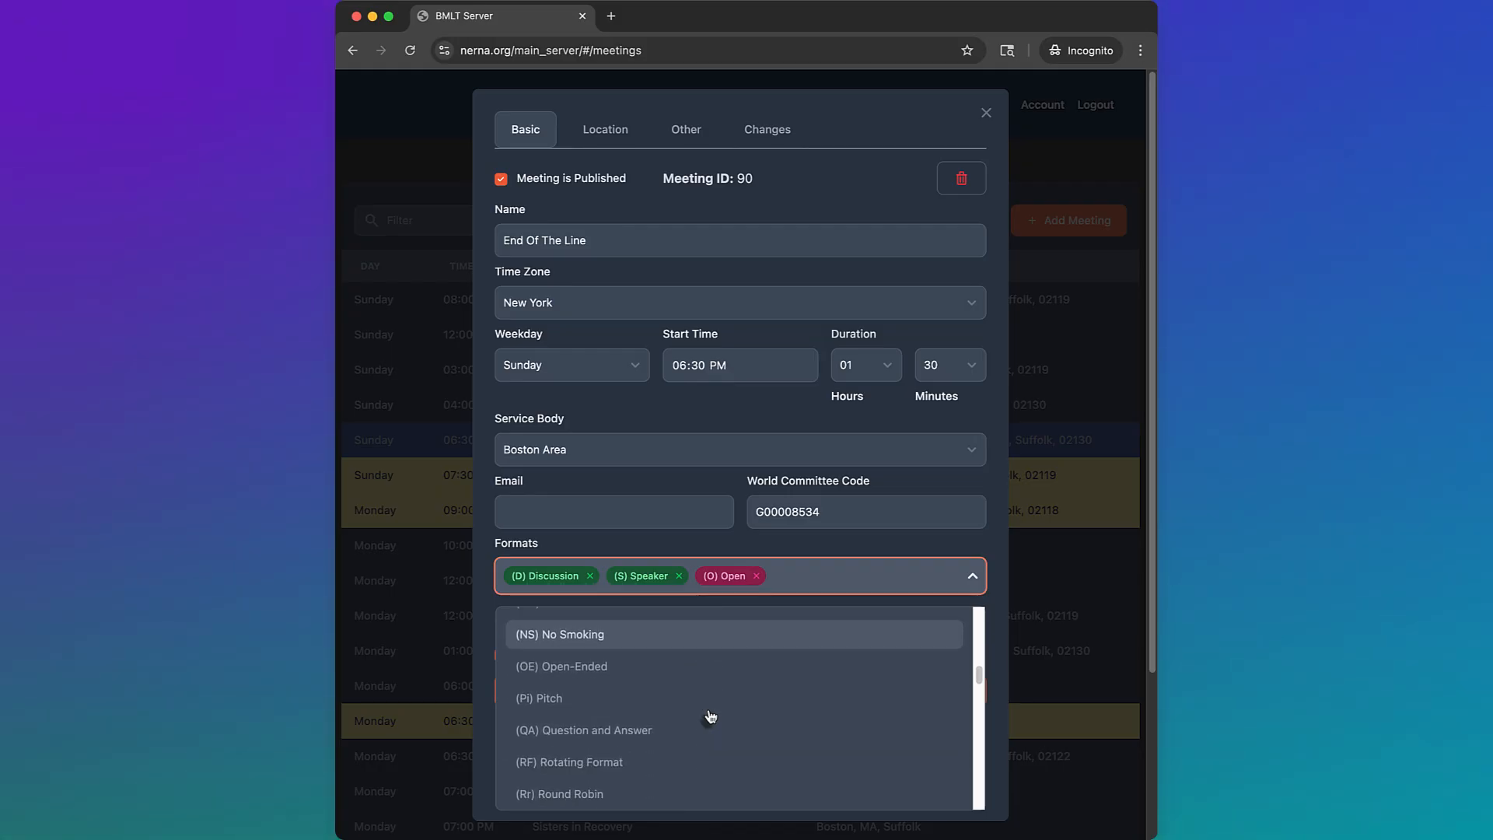
scroll(710, 715, down, 5)
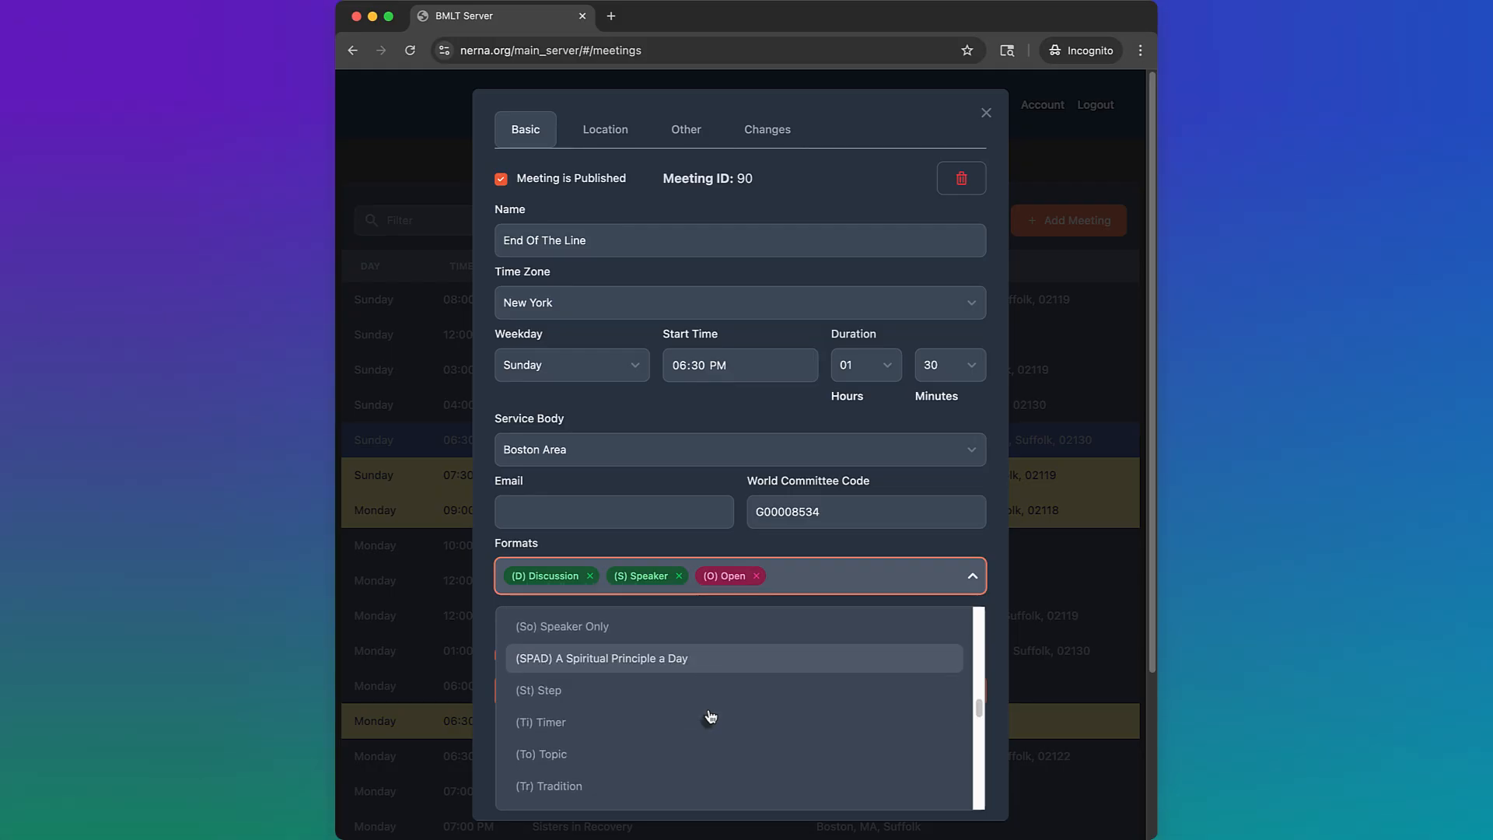
scroll(709, 714, down, 1)
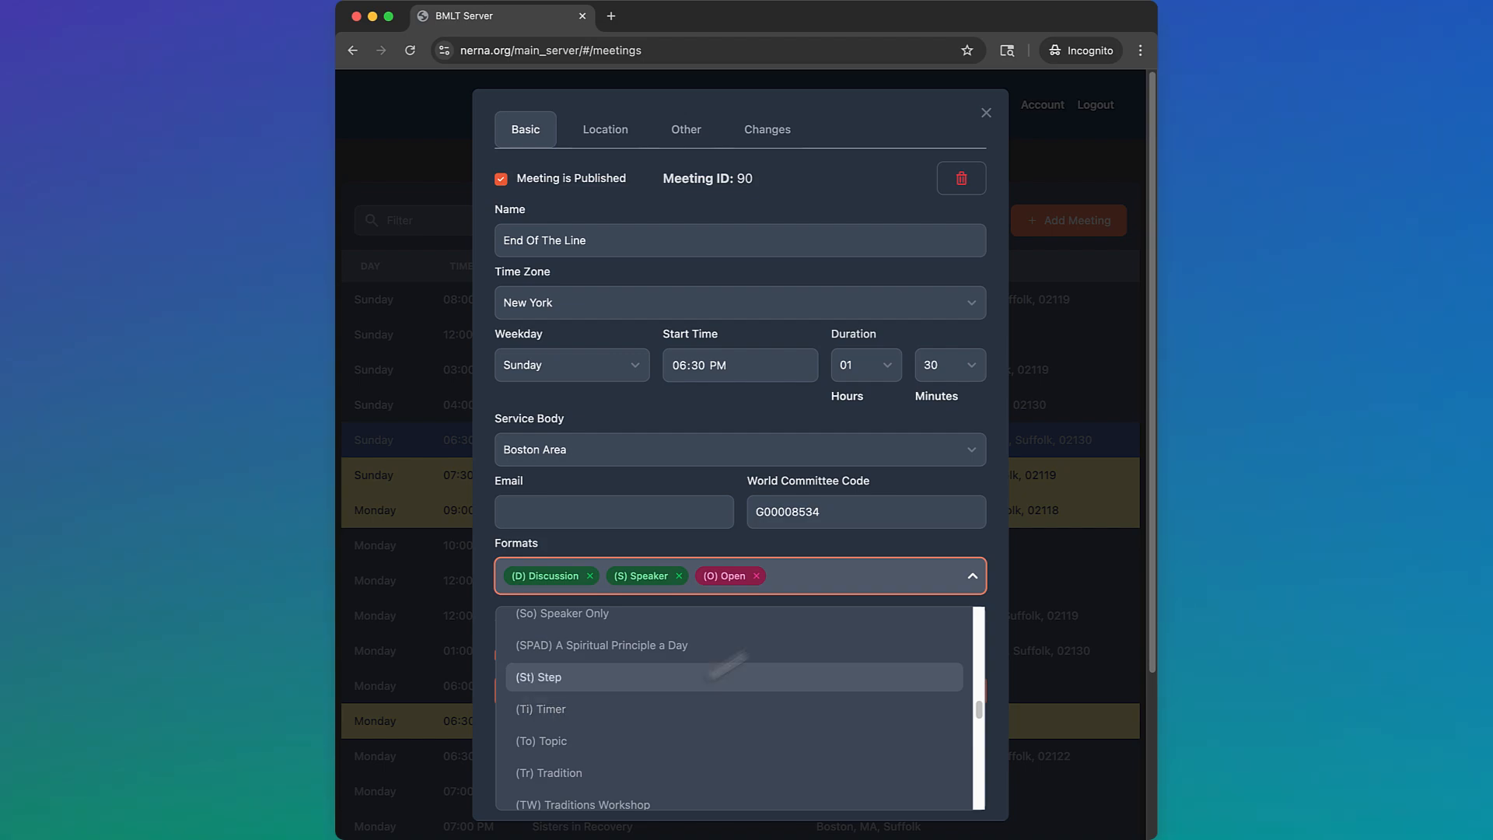
click(827, 573)
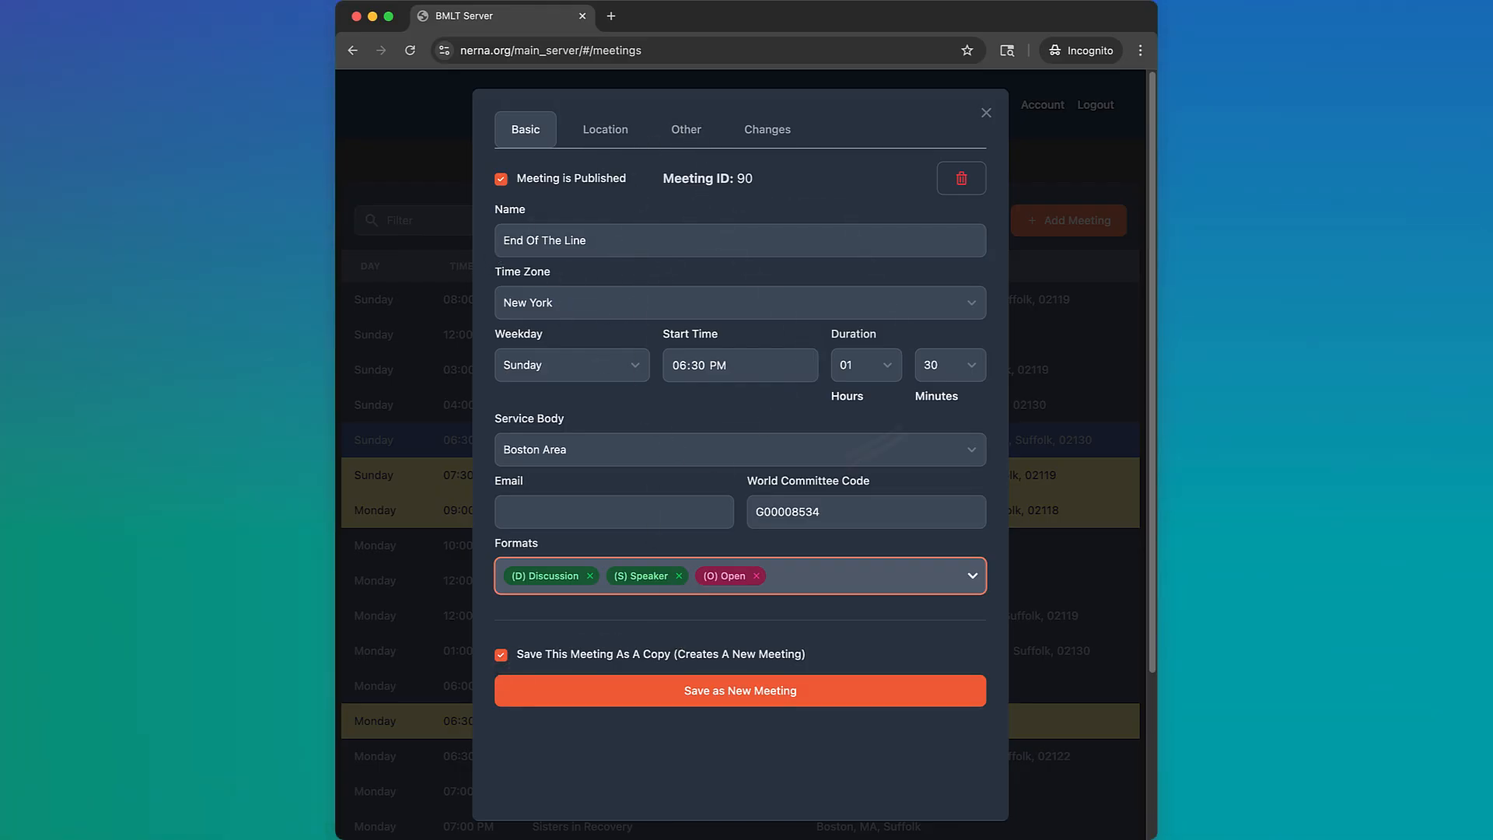
Review the location and other details carried into the meeting copy, and return to its basic details.
click(614, 126)
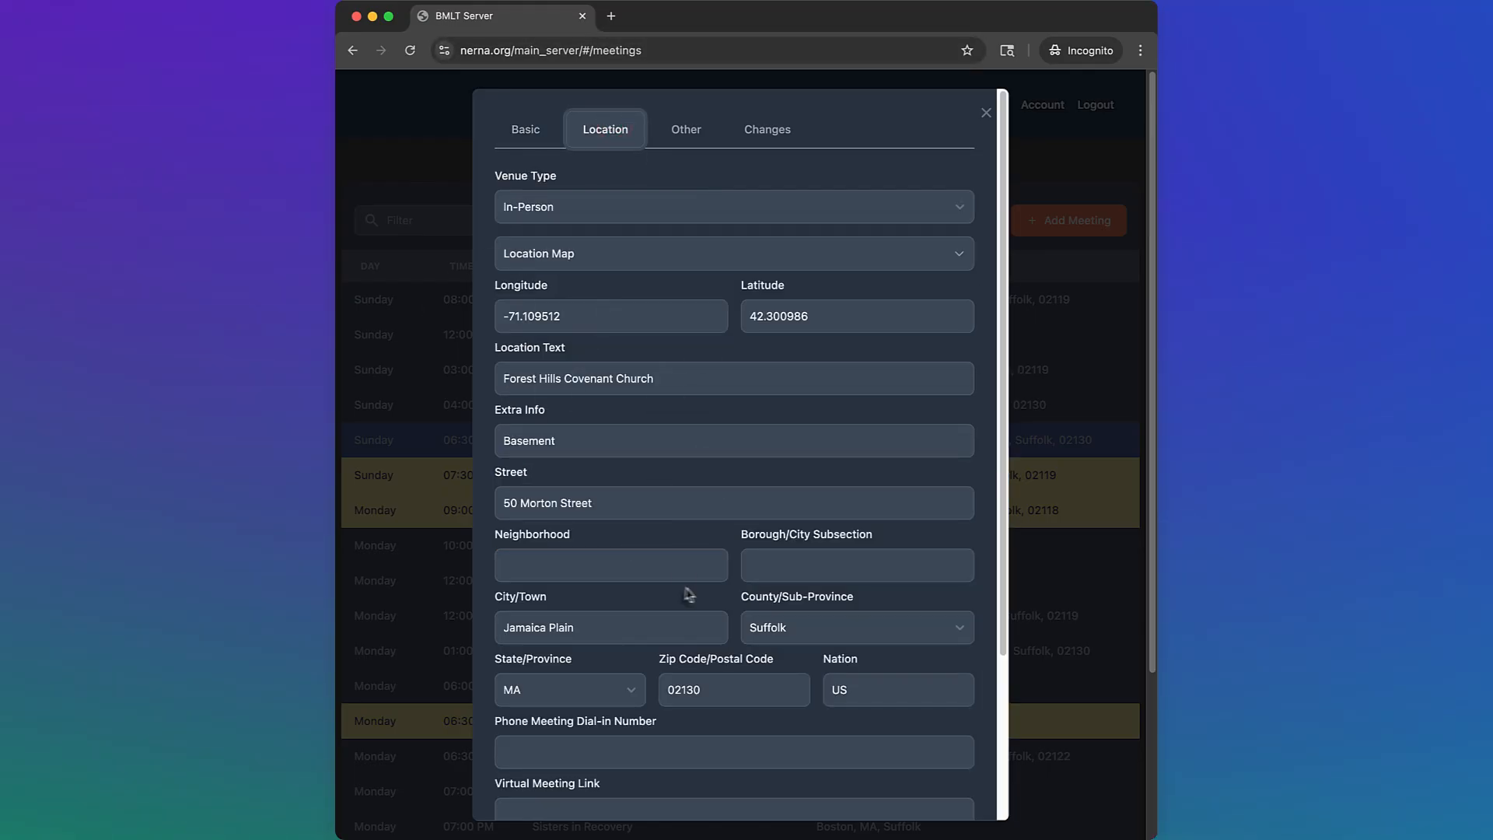
click(686, 129)
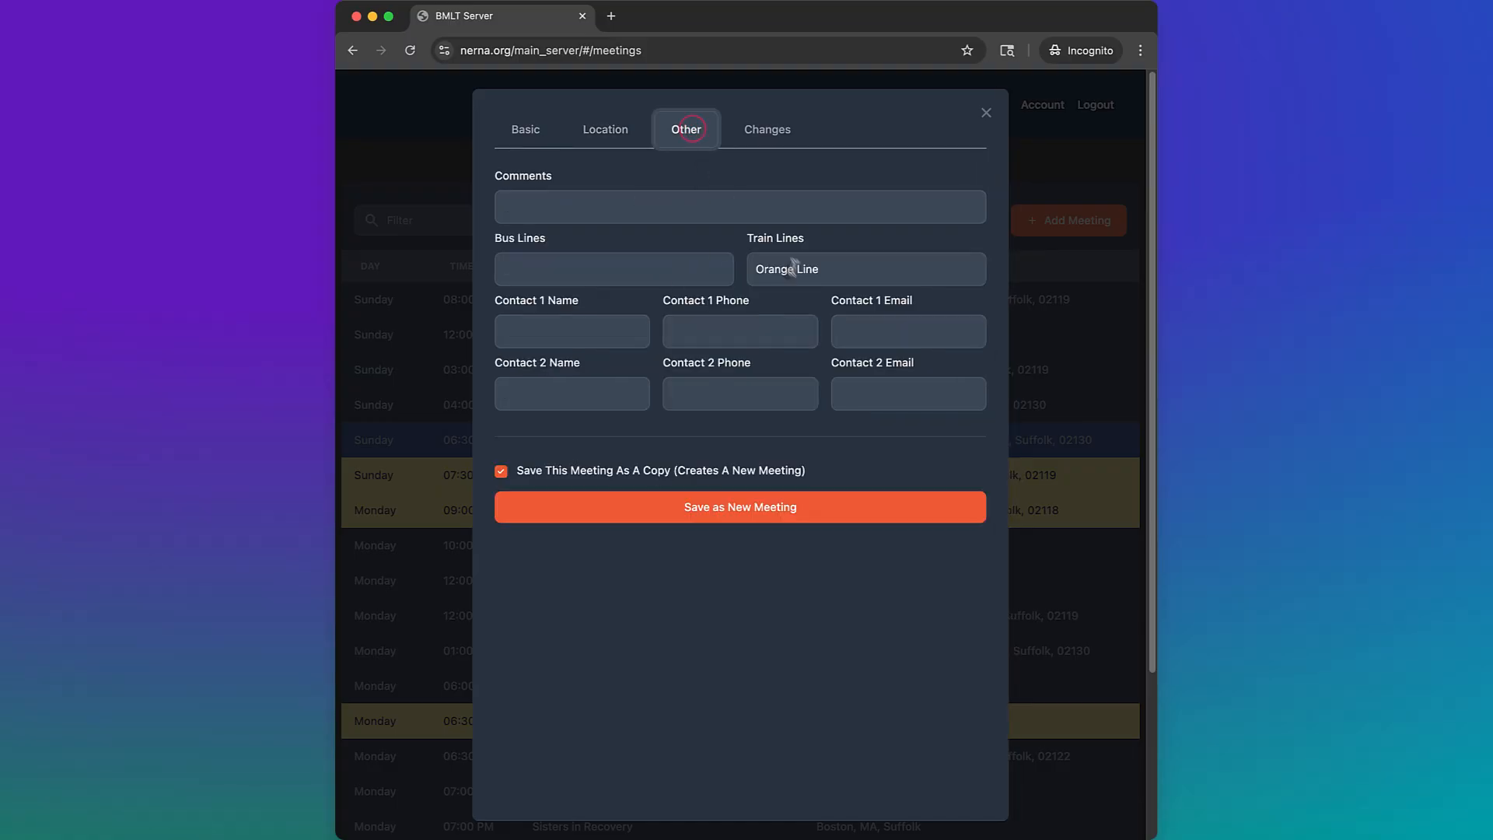
click(521, 130)
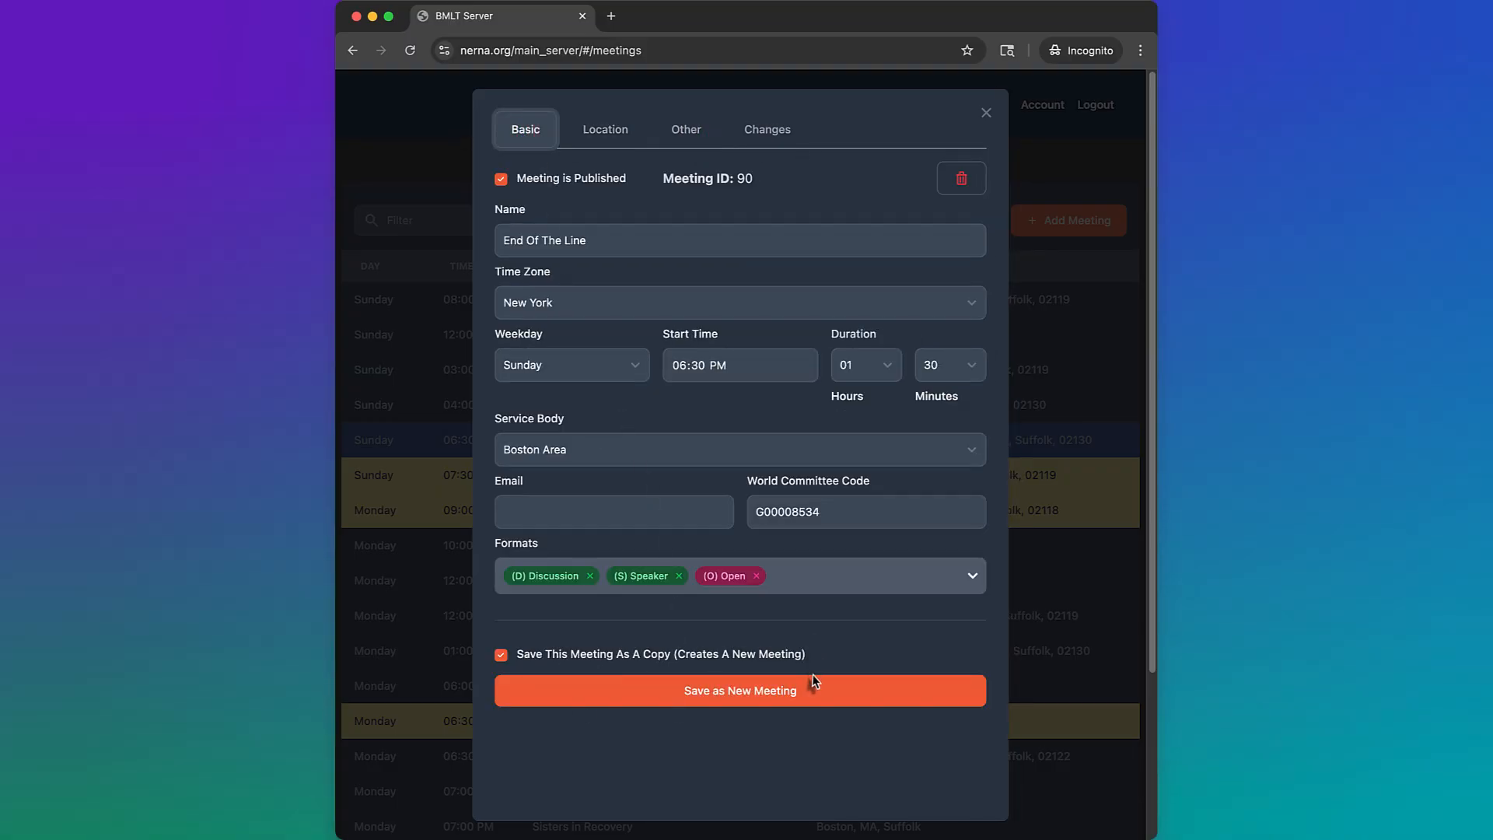
Turn off saving "End Of The Line" as a copy and close the meeting without creating a new one.
click(501, 656)
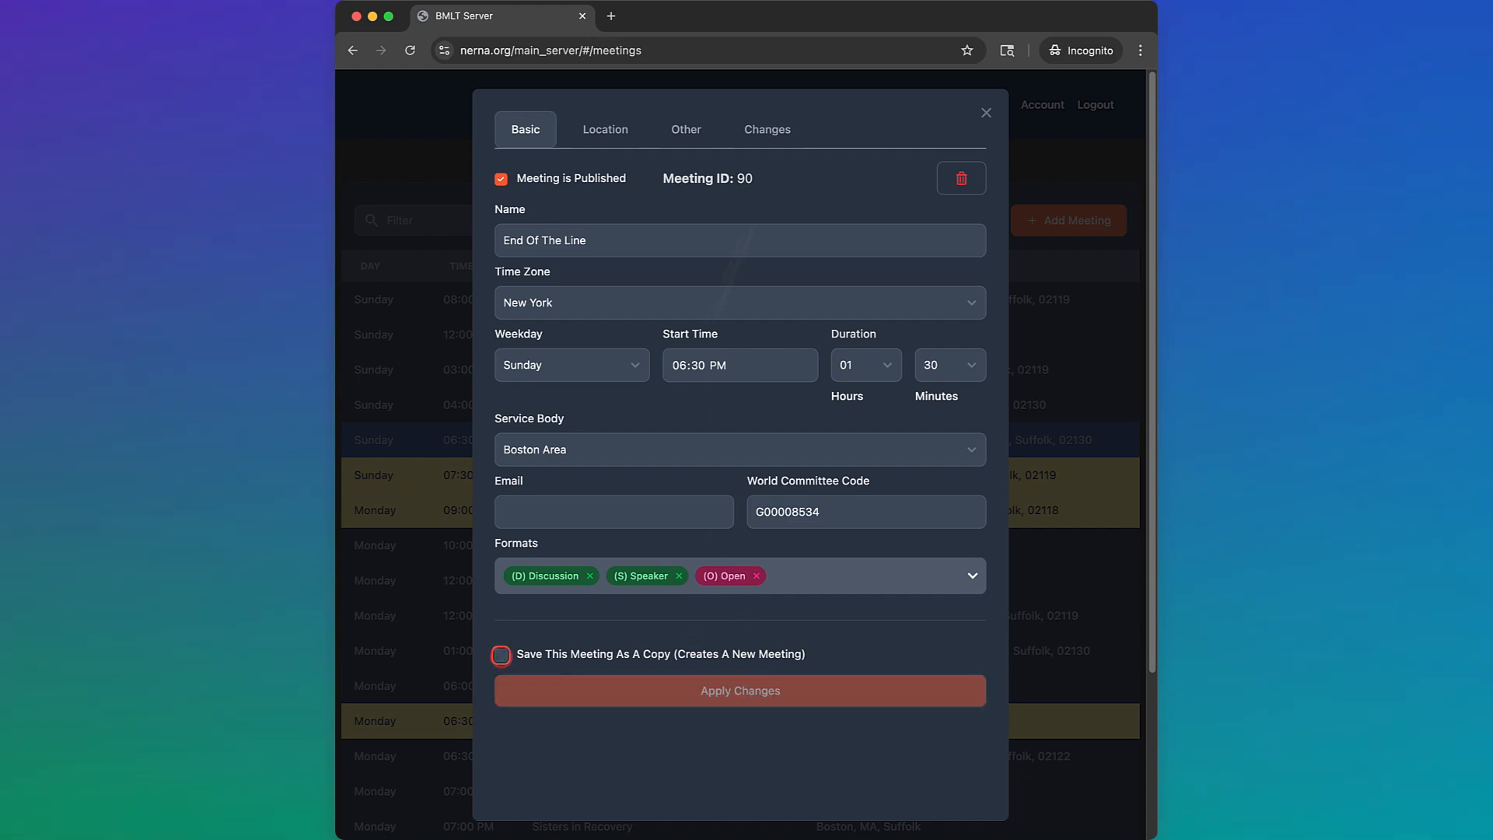
click(986, 114)
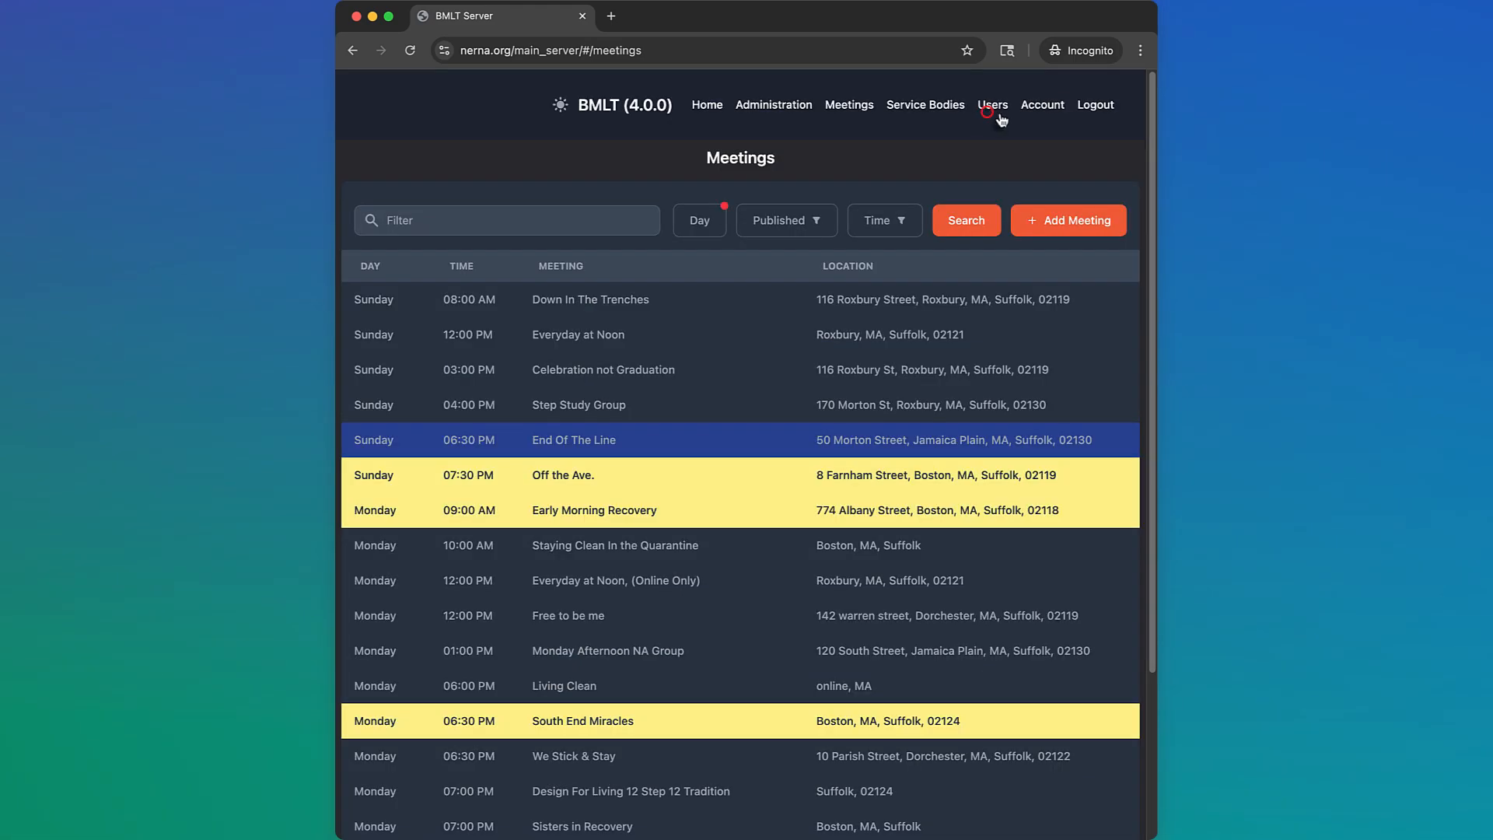